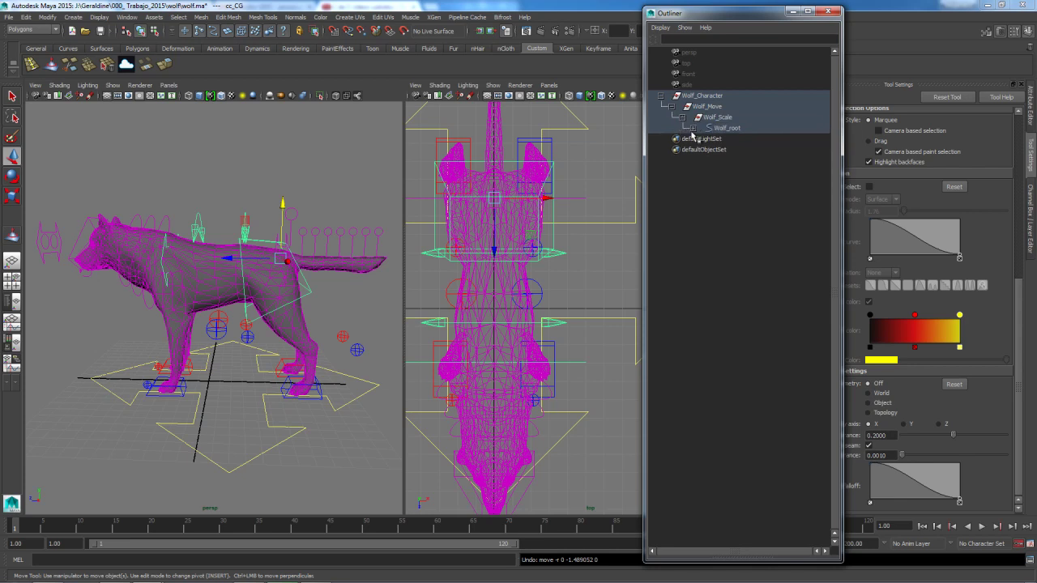
# Turn on the visibility of the Joints group under Wolf_root, and clear the selection
pyautogui.click(730, 140)
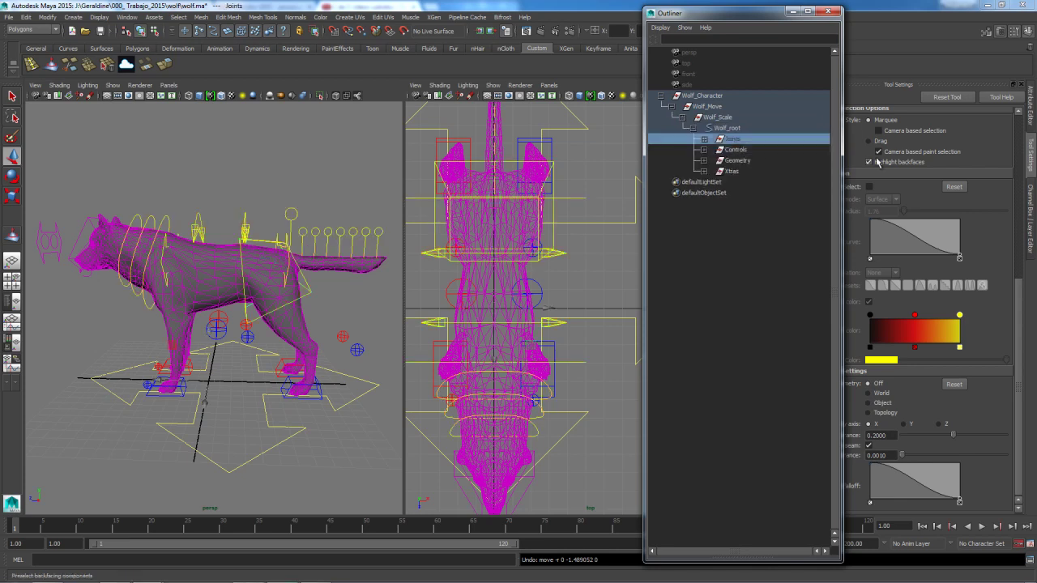
pyautogui.click(1028, 217)
pyautogui.doubleClick(1009, 128)
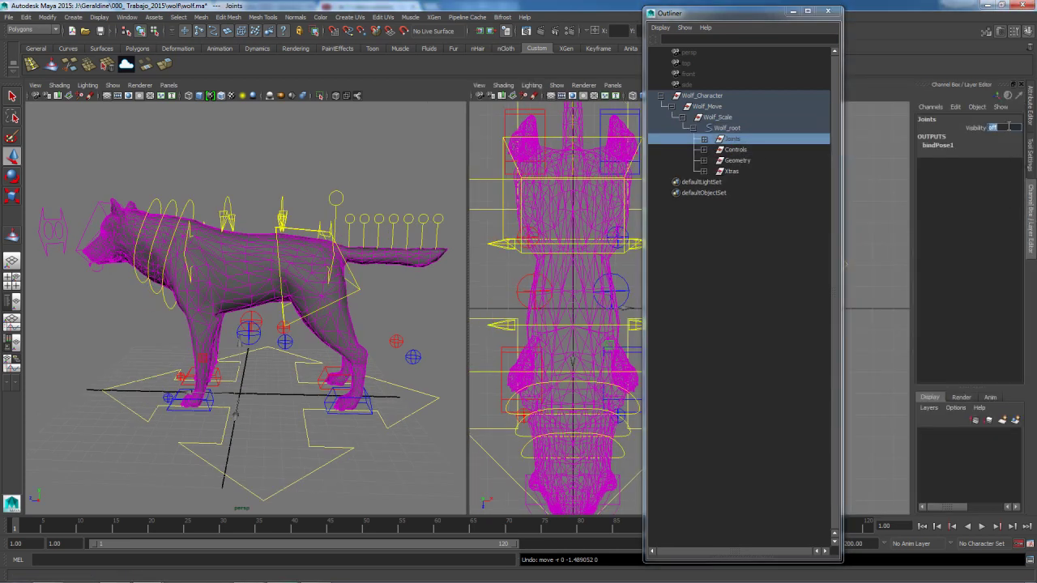
pyautogui.write('1')
pyautogui.press('Return')
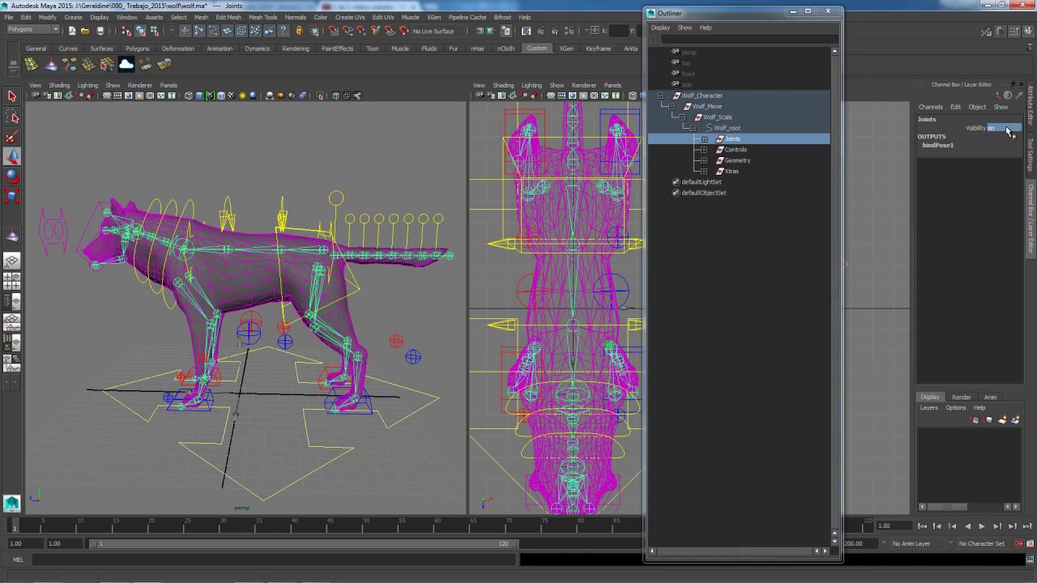
pyautogui.click(379, 469)
# Try moving the left front leg control cc_Leg_LF to test the shoulder's deformation, and undo the move
pyautogui.keyDown('alt'); pyautogui.moveTo(220, 416); pyautogui.dragTo(266, 417); pyautogui.keyUp('alt')
pyautogui.keyDown('alt'); pyautogui.moveTo(246, 404); pyautogui.dragTo(259, 415, button='middle'); pyautogui.keyUp('alt')
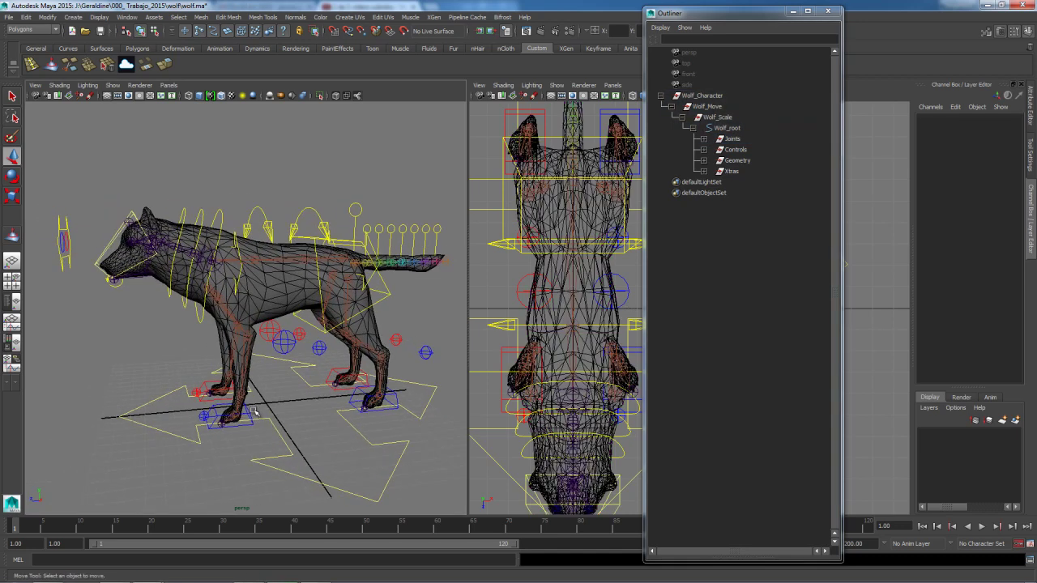
pyautogui.moveTo(229, 373)
pyautogui.keyDown('alt'); pyautogui.mouseDown()
pyautogui.moveTo(257, 374)
pyautogui.moveTo(231, 373)
pyautogui.moveTo(247, 375)
pyautogui.mouseUp(); pyautogui.keyUp('alt')
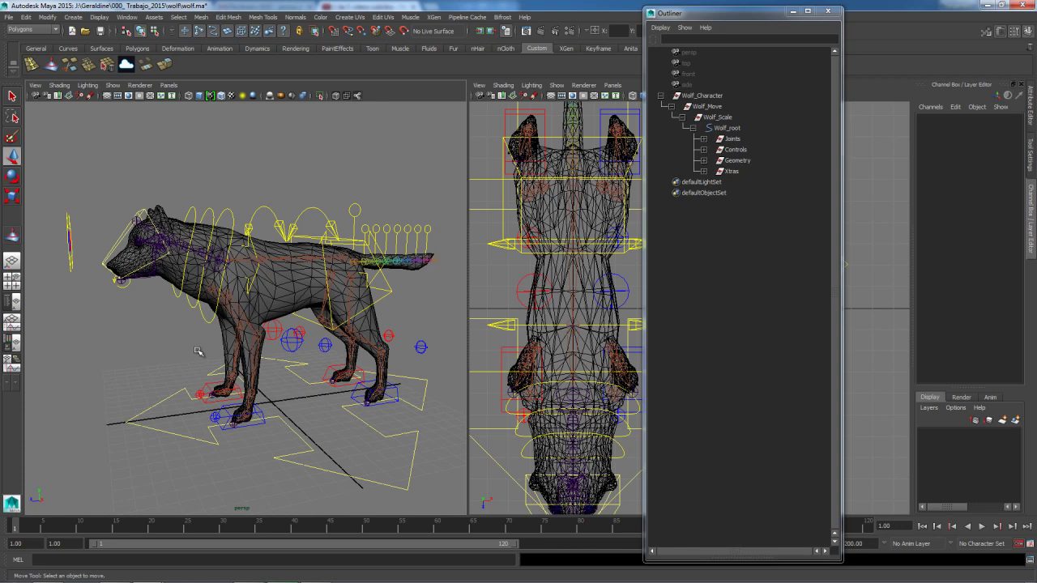
pyautogui.click(260, 416)
pyautogui.keyDown('alt'); pyautogui.moveTo(253, 486); pyautogui.dragTo(226, 470); pyautogui.keyUp('alt')
pyautogui.moveTo(200, 355); pyautogui.dragTo(178, 320)
pyautogui.hotkey('ctrl', 'z')
pyautogui.keyDown('alt'); pyautogui.moveTo(246, 261); pyautogui.dragTo(233, 353); pyautogui.keyUp('alt')
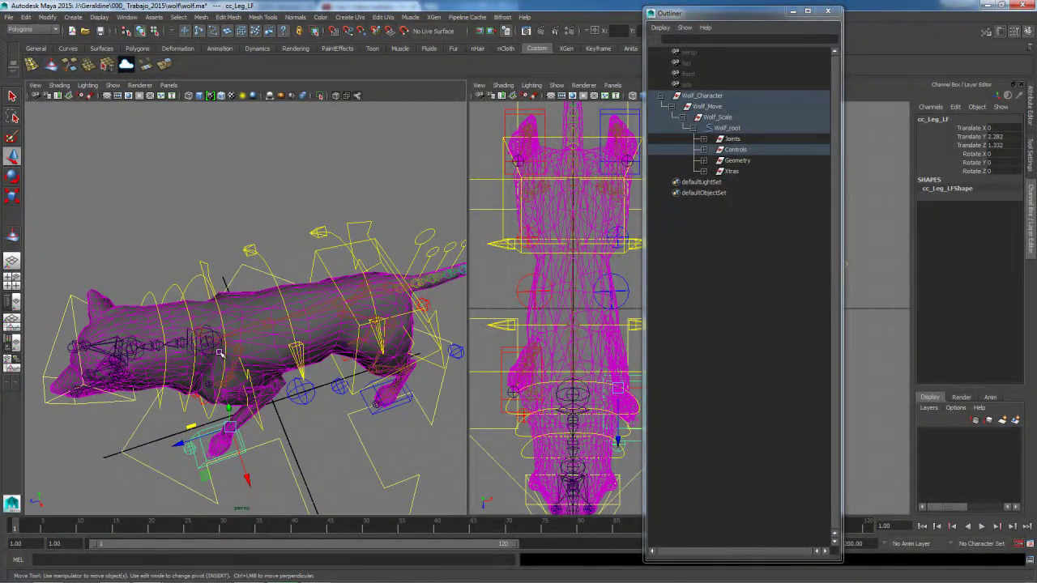
pyautogui.hotkey('ctrl', 'z')
pyautogui.keyDown('alt'); pyautogui.moveTo(312, 451); pyautogui.dragTo(301, 417); pyautogui.keyUp('alt')
pyautogui.click(298, 435)
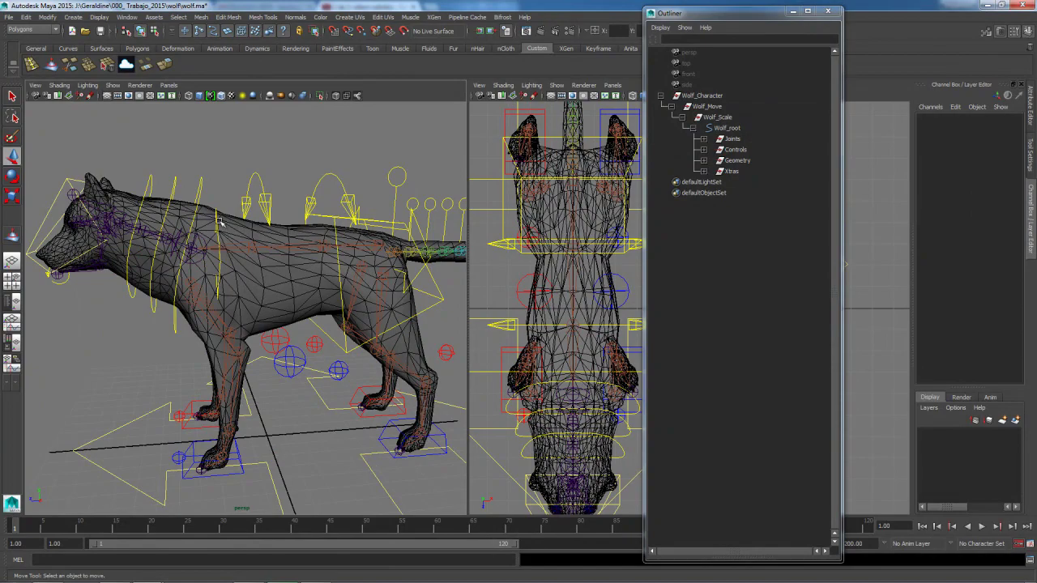
# Expand the Xtras group and its hidden subgroup to examine the cluster handles they contain
pyautogui.keyDown('alt'); pyautogui.moveTo(190, 282); pyautogui.dragTo(230, 289); pyautogui.keyUp('alt')
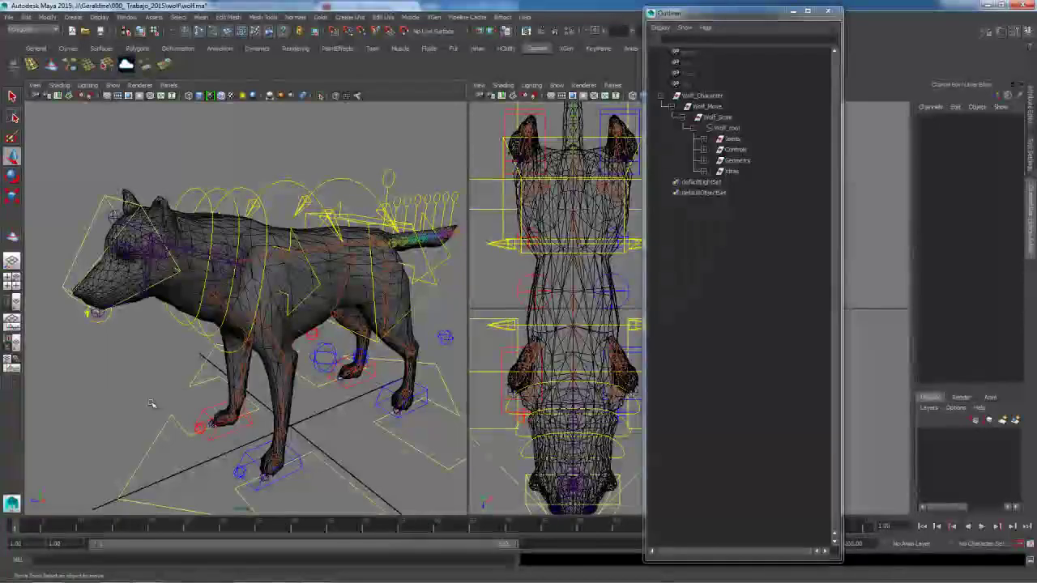
pyautogui.keyDown('alt'); pyautogui.moveTo(205, 407); pyautogui.dragTo(171, 407, button='middle'); pyautogui.keyUp('alt')
pyautogui.keyDown('alt'); pyautogui.moveTo(171, 407); pyautogui.dragTo(165, 400, button='right'); pyautogui.keyUp('alt')
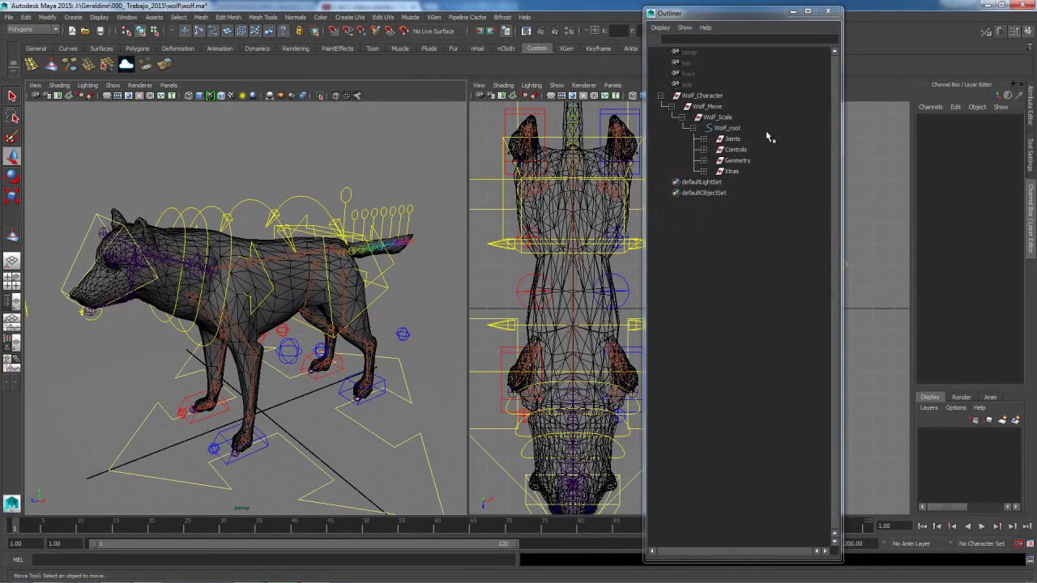
pyautogui.click(704, 171)
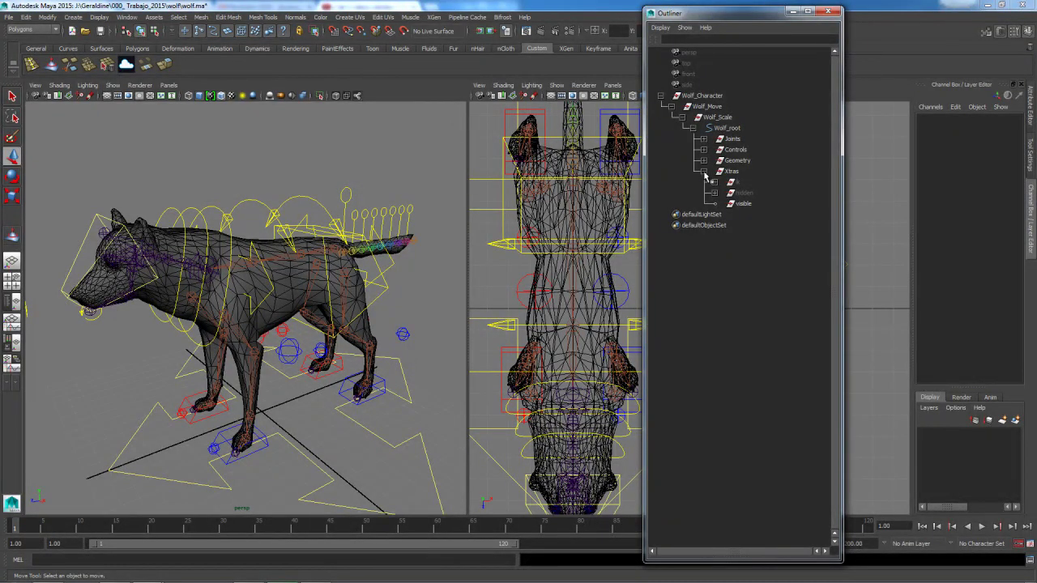
pyautogui.click(715, 194)
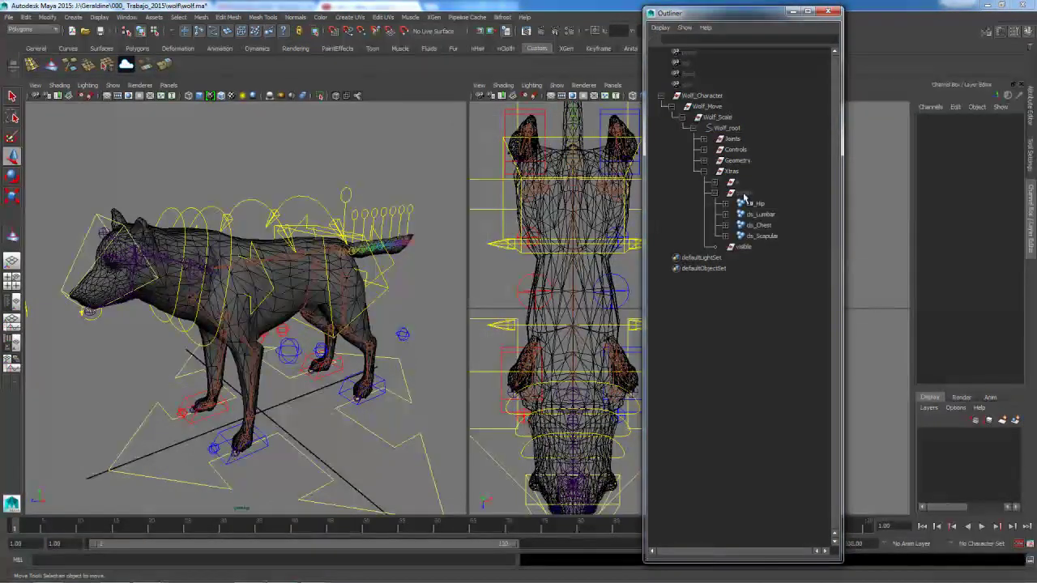
# Create a polygon sphere with a radius of about 0.5 on the grid beneath the wolf
pyautogui.keyDown('alt'); pyautogui.moveTo(429, 271); pyautogui.dragTo(264, 273); pyautogui.keyUp('alt')
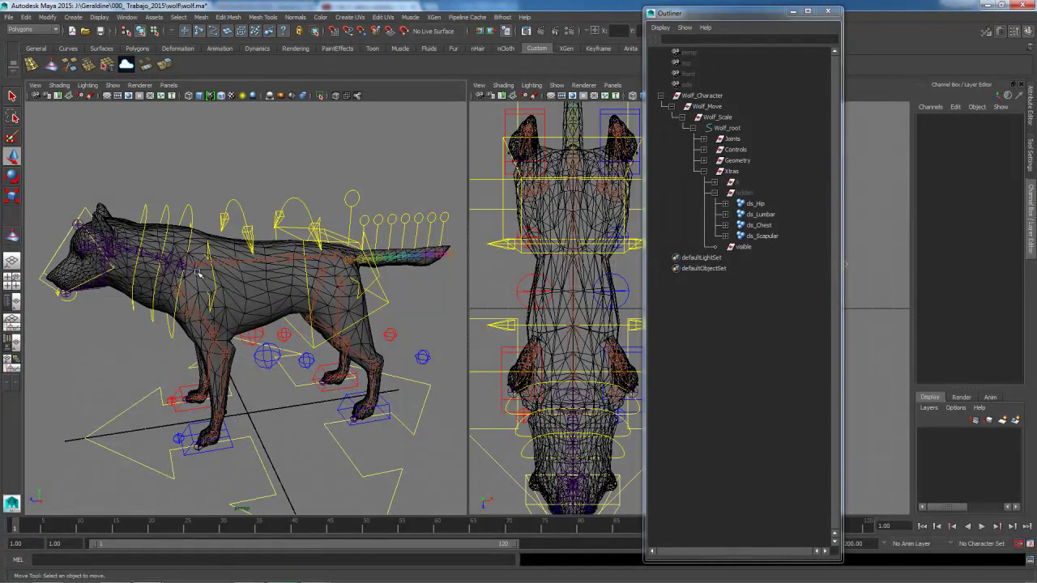
pyautogui.click(137, 48)
pyautogui.keyDown('alt'); pyautogui.moveTo(275, 413); pyautogui.dragTo(284, 419); pyautogui.keyUp('alt')
pyautogui.click(32, 64)
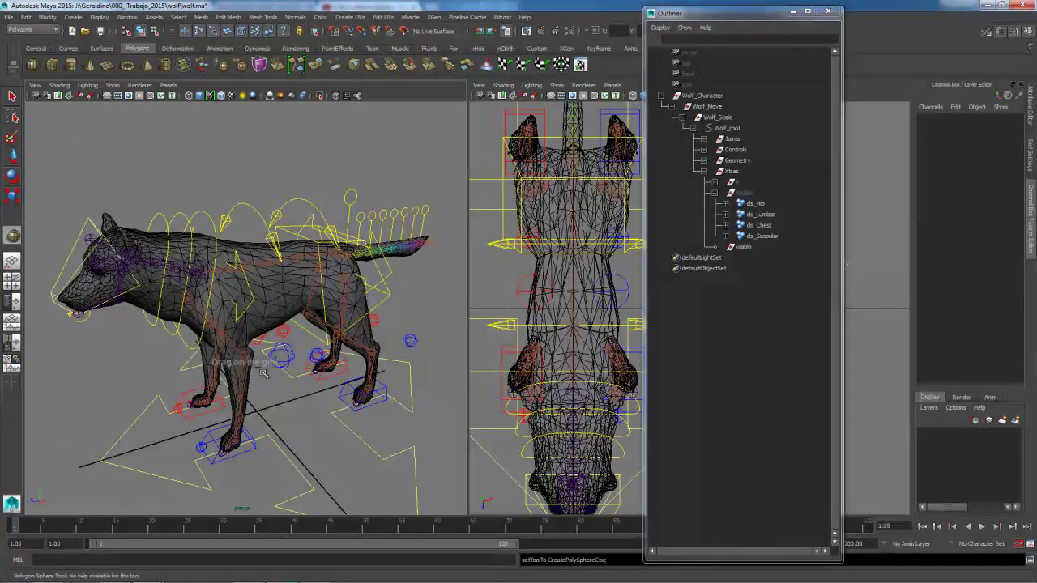
pyautogui.moveTo(281, 415); pyautogui.dragTo(287, 423)
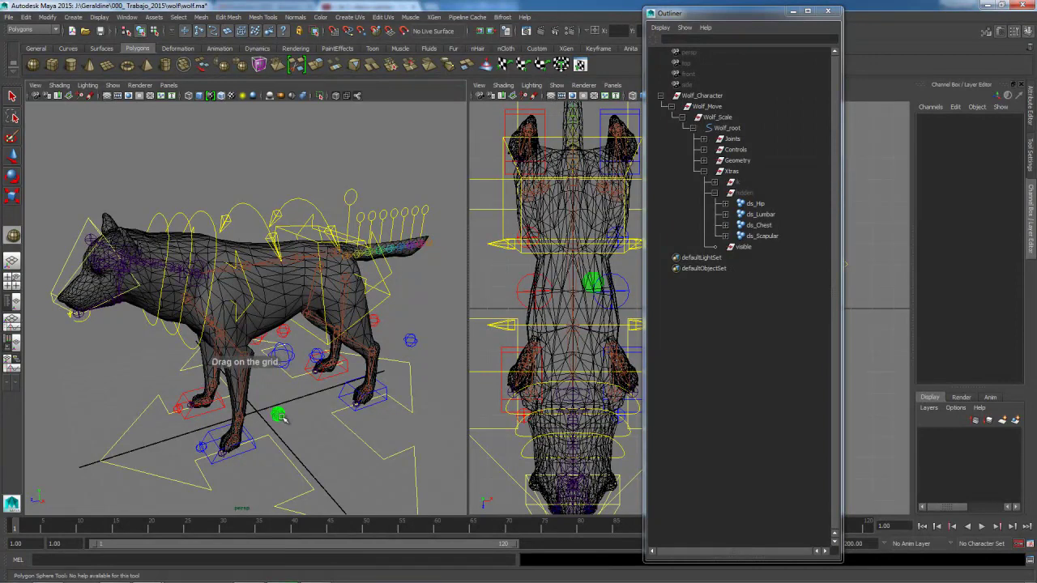
# Set the sphere's axis and height subdivisions to 8, and reselect the sphere
pyautogui.click(980, 242)
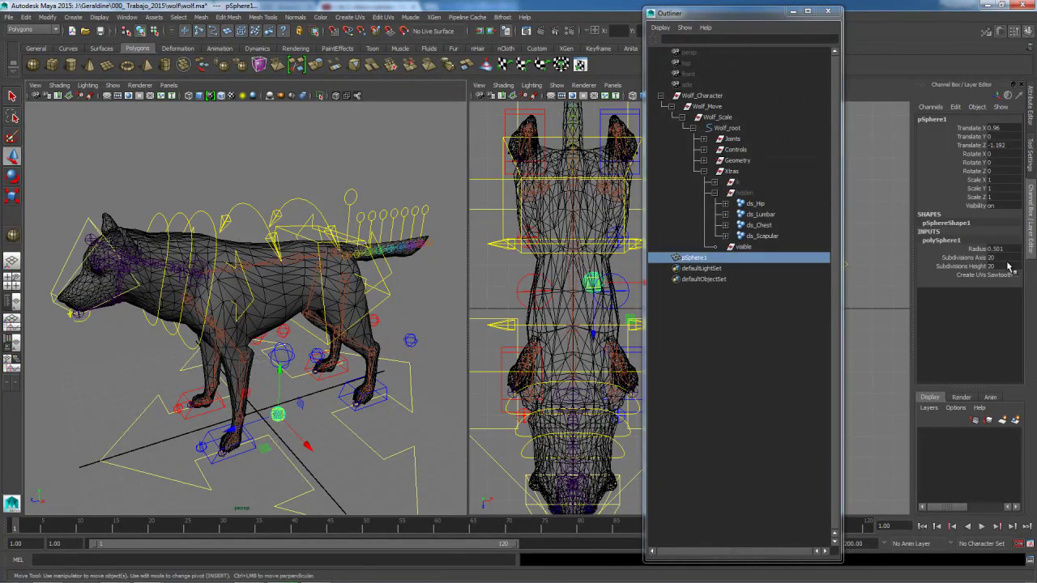
pyautogui.moveTo(986, 261); pyautogui.dragTo(983, 267)
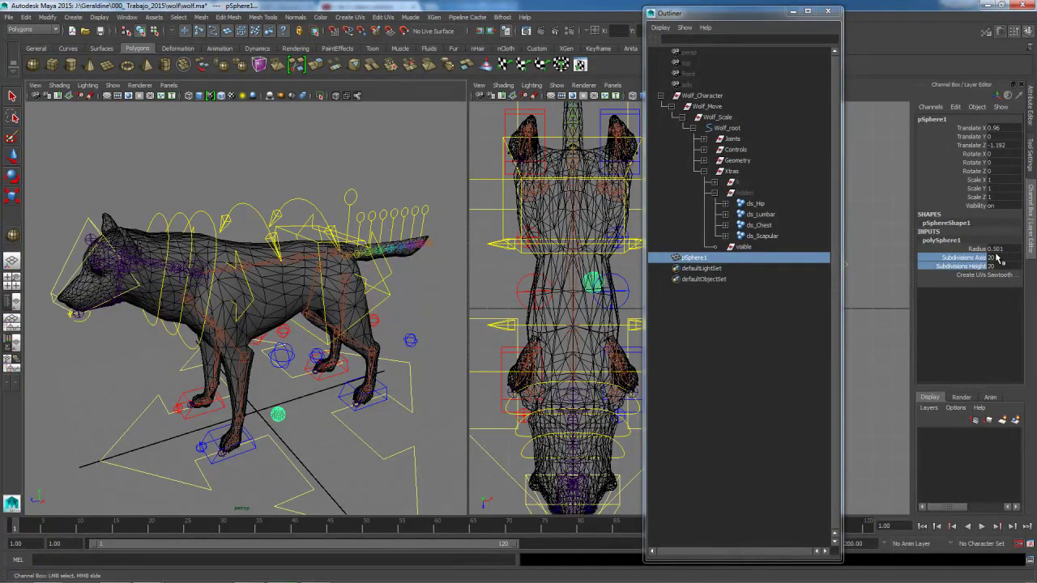
pyautogui.click(995, 258)
pyautogui.write('8')
pyautogui.press('Return')
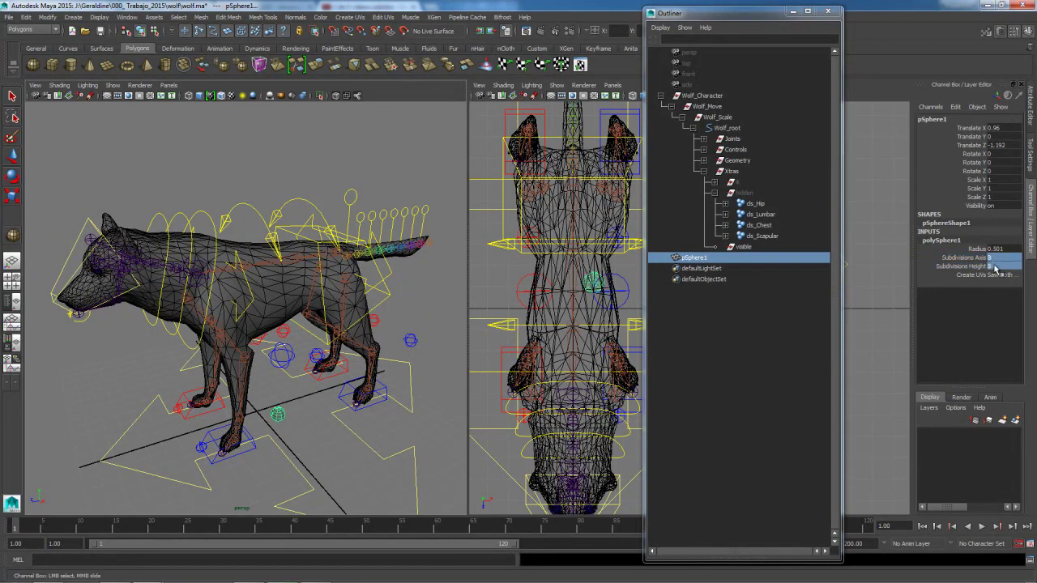
pyautogui.click(255, 437)
pyautogui.moveTo(310, 440)
pyautogui.keyDown('alt'); pyautogui.mouseDown()
pyautogui.moveTo(297, 418)
pyautogui.moveTo(292, 435)
pyautogui.mouseUp(); pyautogui.keyUp('alt')
pyautogui.click(284, 416)
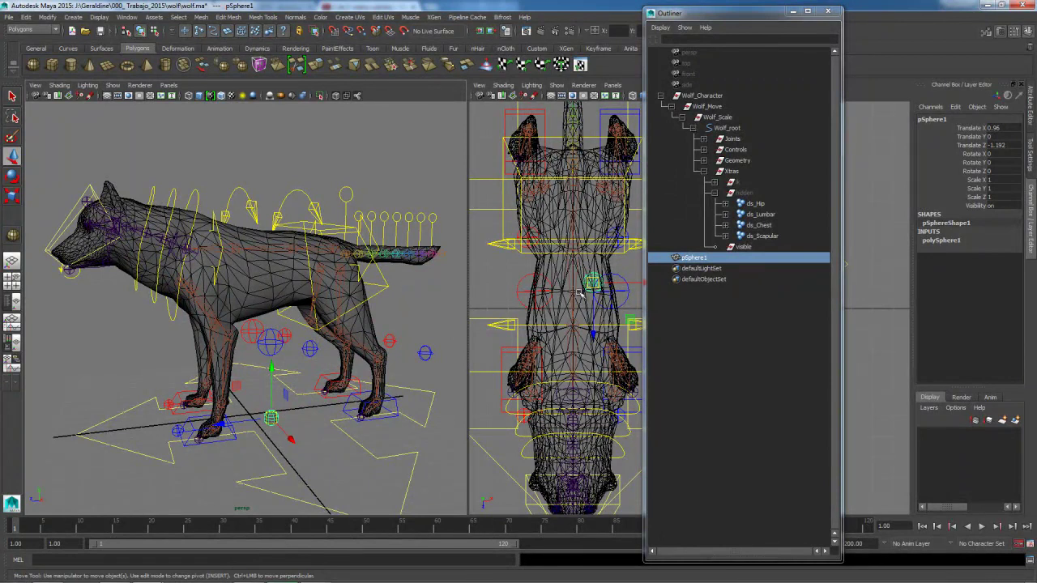
# Move the Outliner clear of the second viewport, and switch that viewport from the top view to the side view
pyautogui.moveTo(683, 13); pyautogui.dragTo(898, 207)
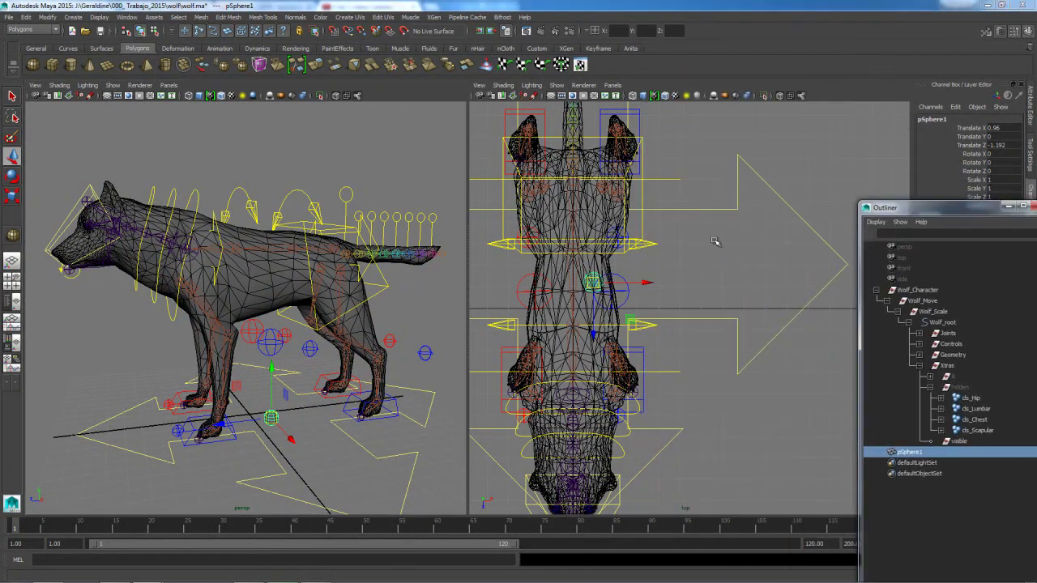
pyautogui.press('space')
pyautogui.moveTo(717, 242); pyautogui.dragTo(774, 238)
pyautogui.press('space')
pyautogui.scroll(-5, 733, 347)
pyautogui.scroll(2, 733, 346)
pyautogui.scroll(2, 734, 347)
pyautogui.scroll(2, 770, 381)
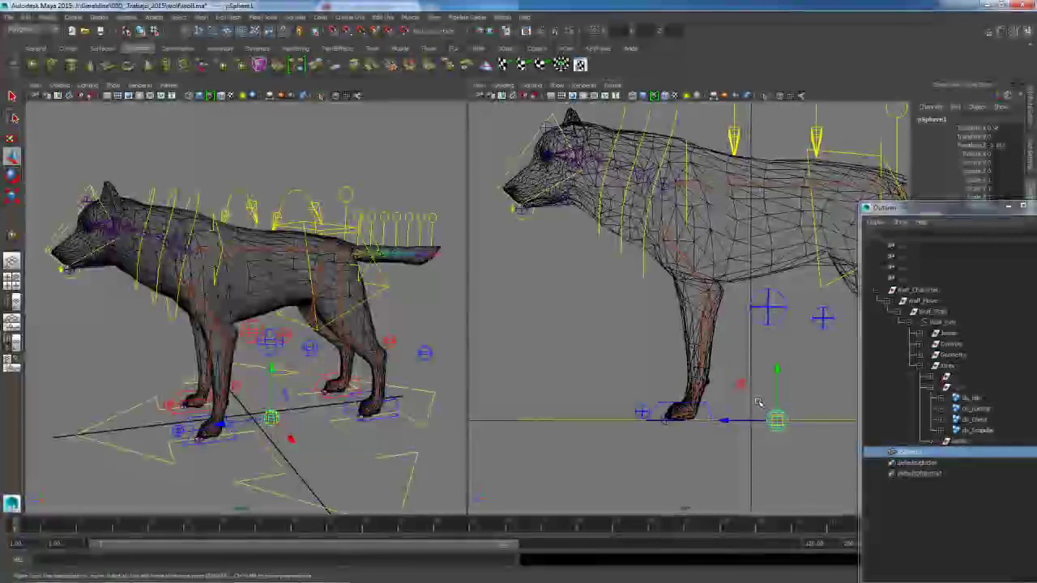
# Scale the sphere uniformly to about 1.5, and move it up onto the wolf's upper shoulder in the side view
pyautogui.press('r')
pyautogui.moveTo(786, 420); pyautogui.dragTo(776, 422)
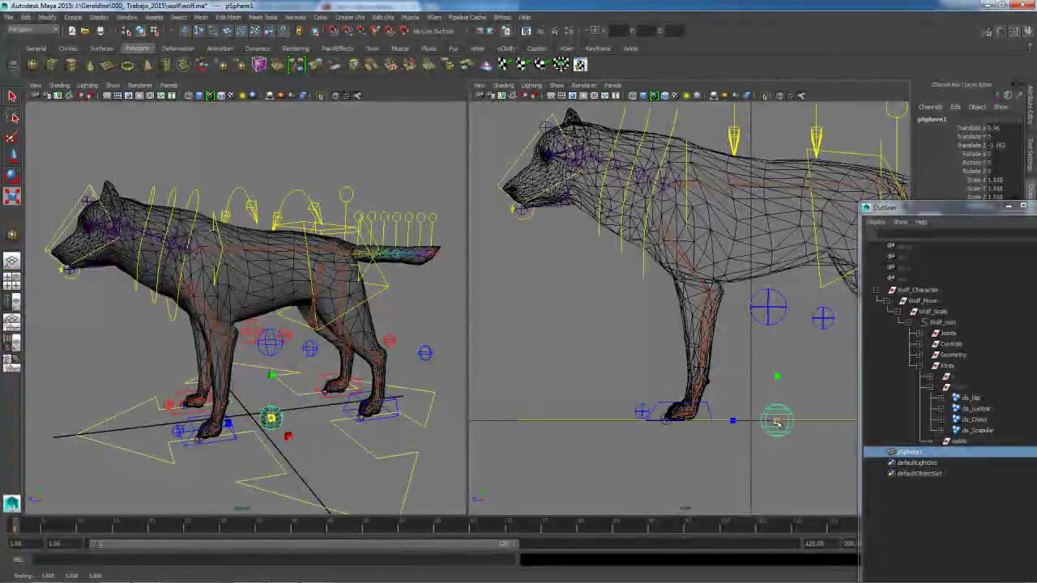
pyautogui.press('w')
pyautogui.moveTo(742, 384); pyautogui.dragTo(641, 132)
# Narrow the sphere to an X scale of about 0.93, and shift it along X to about 1.23 at the left shoulder
pyautogui.keyDown('alt'); pyautogui.moveTo(236, 333); pyautogui.dragTo(308, 373); pyautogui.keyUp('alt')
pyautogui.scroll(3, 308, 372)
pyautogui.press('r')
pyautogui.moveTo(361, 410)
pyautogui.mouseDown()
pyautogui.moveTo(343, 395)
pyautogui.moveTo(350, 410)
pyautogui.mouseUp()
pyautogui.press('w')
pyautogui.moveTo(439, 375)
pyautogui.keyDown('alt'); pyautogui.mouseDown()
pyautogui.moveTo(207, 339)
pyautogui.moveTo(162, 267)
pyautogui.moveTo(150, 220)
pyautogui.moveTo(296, 336)
pyautogui.moveTo(415, 306)
pyautogui.moveTo(232, 300)
pyautogui.moveTo(104, 217)
pyautogui.moveTo(380, 344)
pyautogui.moveTo(203, 351)
pyautogui.moveTo(270, 364)
pyautogui.moveTo(295, 332)
pyautogui.mouseUp(); pyautogui.keyUp('alt')
pyautogui.press('4')
pyautogui.press('5')
pyautogui.moveTo(289, 212); pyautogui.dragTo(363, 218)
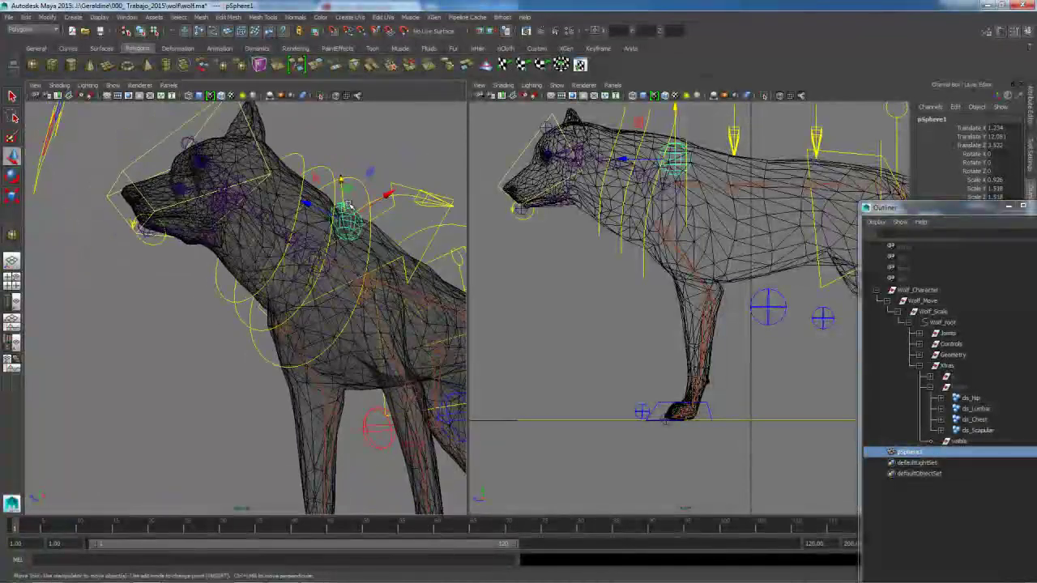
# Rename the sphere as Upper_Shoulder_LF
pyautogui.keyDown('alt'); pyautogui.moveTo(364, 252); pyautogui.dragTo(371, 276); pyautogui.keyUp('alt')
pyautogui.keyDown('alt'); pyautogui.moveTo(271, 296); pyautogui.dragTo(213, 314); pyautogui.keyUp('alt')
pyautogui.doubleClick(927, 453)
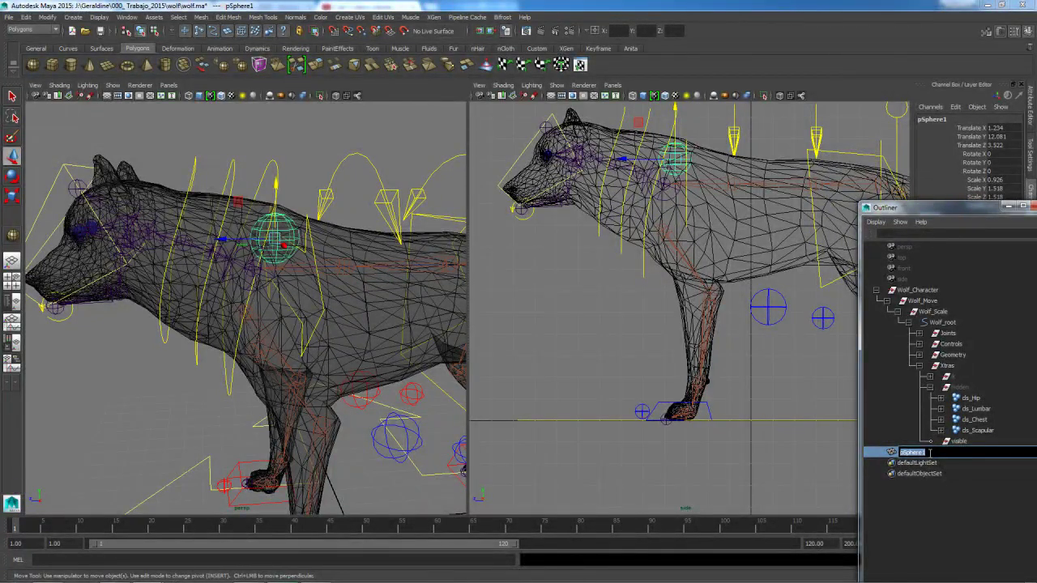
pyautogui.write('Ul')
pyautogui.write('per')
pyautogui.write('_Shoulder_LF')
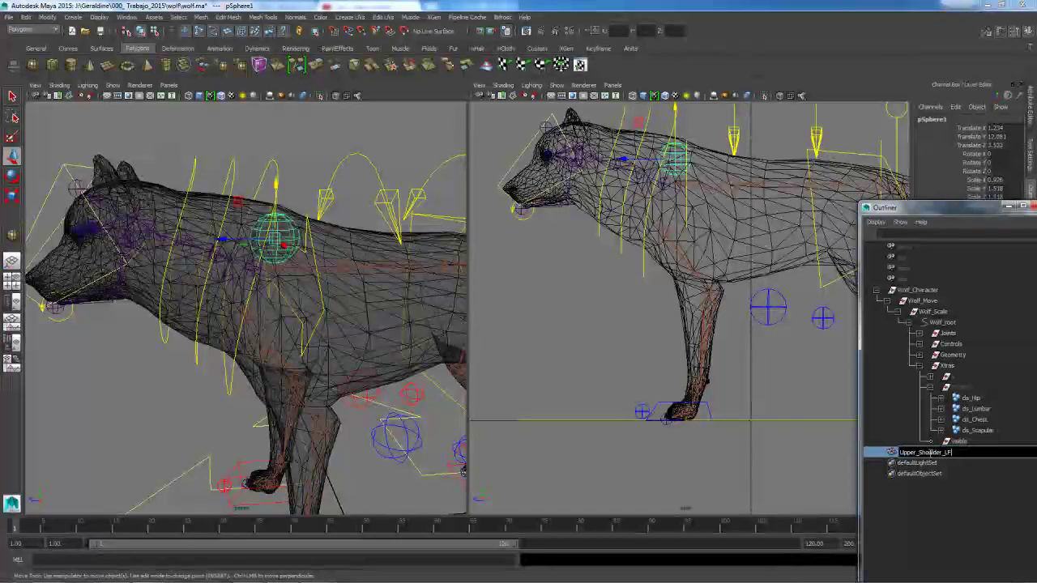
pyautogui.press('Return')
# Freeze the transformations of Upper_Shoulder_LF and delete its construction history
pyautogui.keyDown('alt'); pyautogui.moveTo(274, 309); pyautogui.dragTo(340, 361); pyautogui.keyUp('alt')
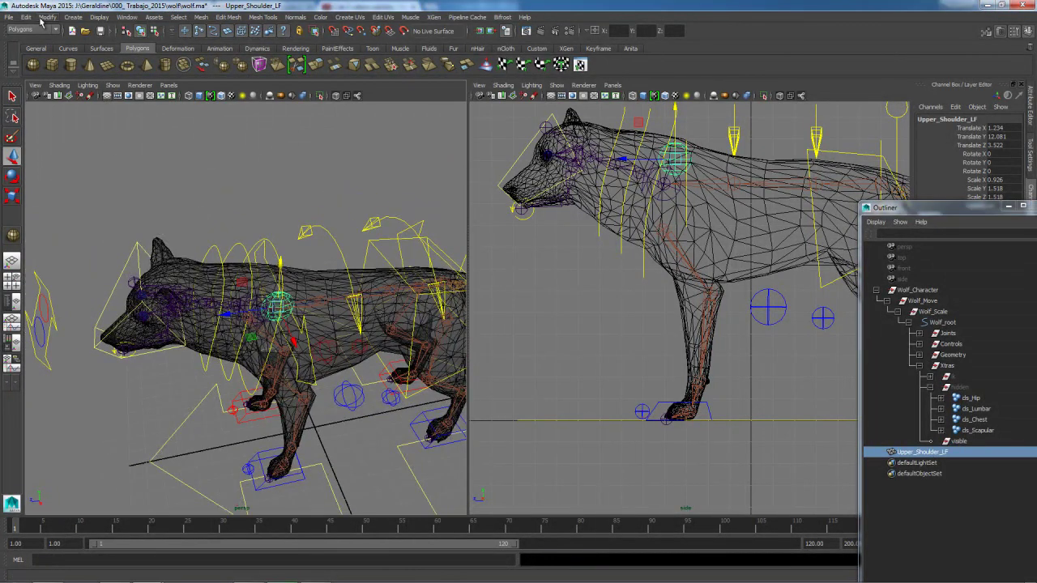
pyautogui.click(47, 17)
pyautogui.click(69, 47)
pyautogui.click(27, 17)
pyautogui.moveTo(99, 131)
pyautogui.click(173, 135)
pyautogui.keyDown('alt'); pyautogui.moveTo(188, 272); pyautogui.dragTo(127, 200); pyautogui.keyUp('alt')
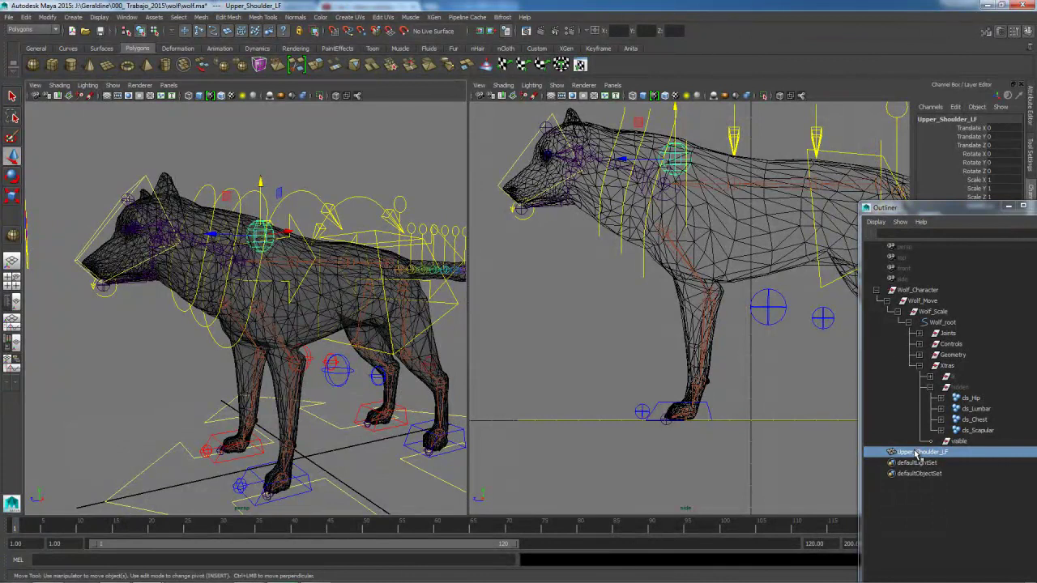
# Group Upper_Shoulder_LF, duplicate the group, and expand both groups to show their spheres
pyautogui.hotkey('ctrl', 'g')
pyautogui.click(877, 452)
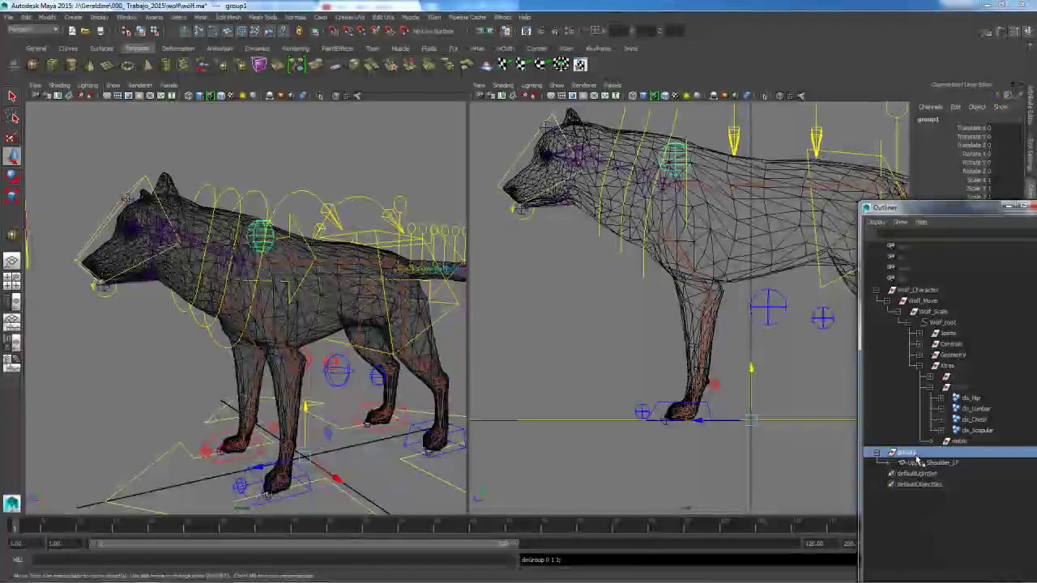
pyautogui.hotkey('ctrl', 'd')
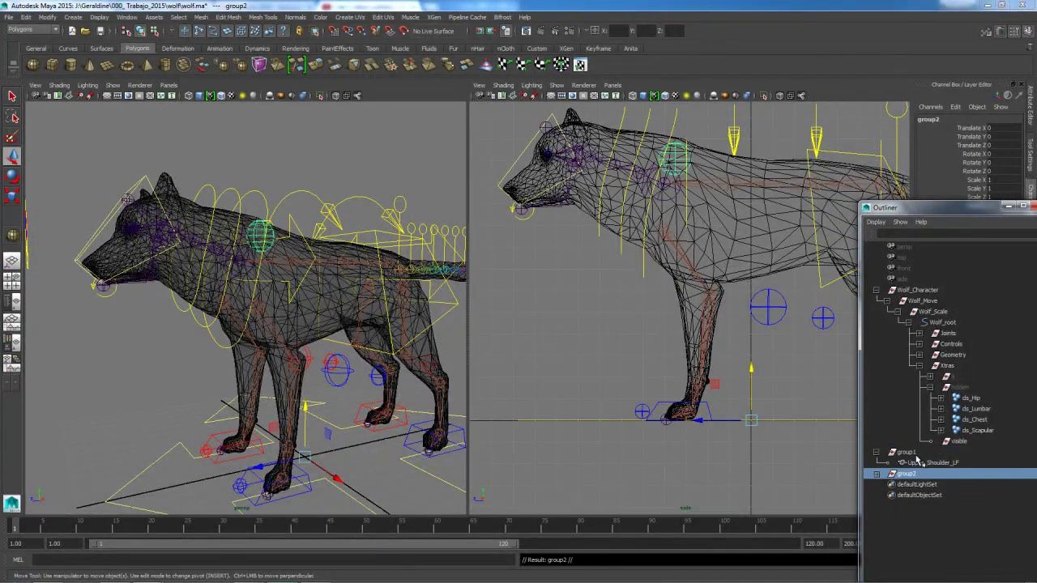
pyautogui.click(876, 474)
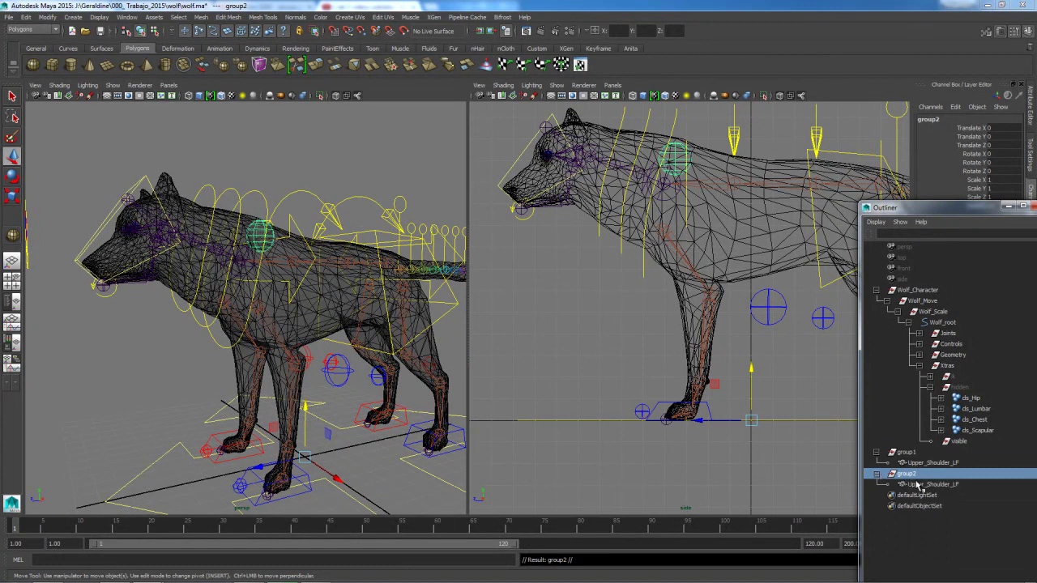
# Mirror the duplicated group to the wolf's right side by setting its Scale X to -1
pyautogui.moveTo(932, 207); pyautogui.dragTo(734, 227)
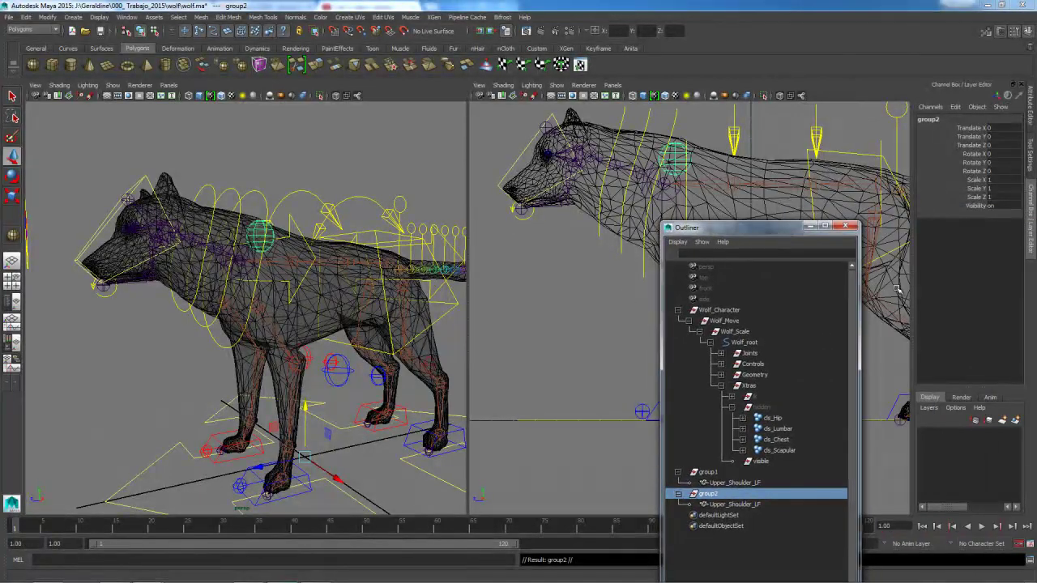
pyautogui.click(999, 180)
pyautogui.press('Return')
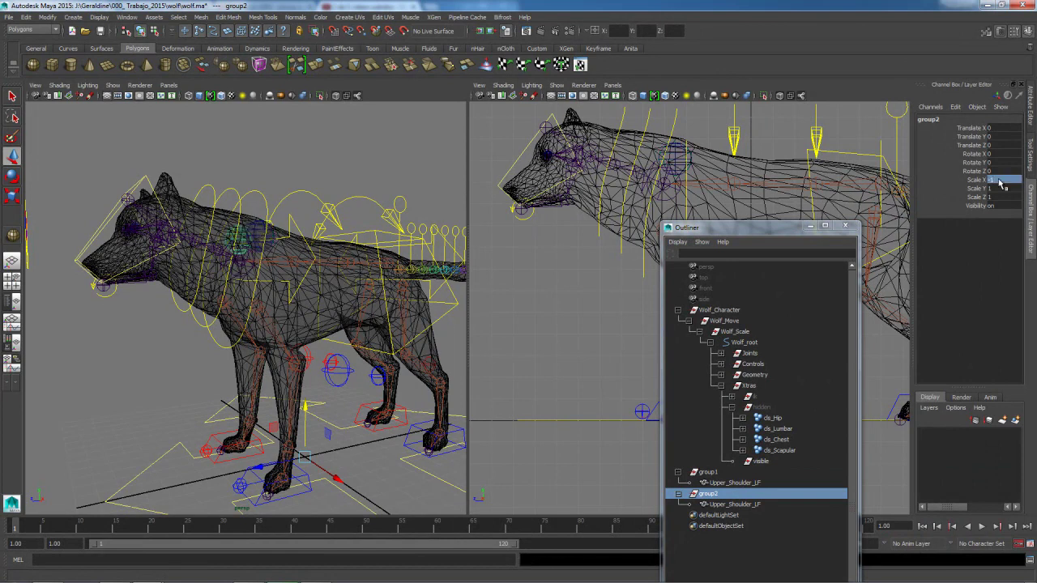
# Rename the mirrored sphere in the duplicated group as Upper_Shoulder_RF
pyautogui.keyDown('alt'); pyautogui.moveTo(336, 280); pyautogui.dragTo(449, 373); pyautogui.keyUp('alt')
pyautogui.doubleClick(736, 504)
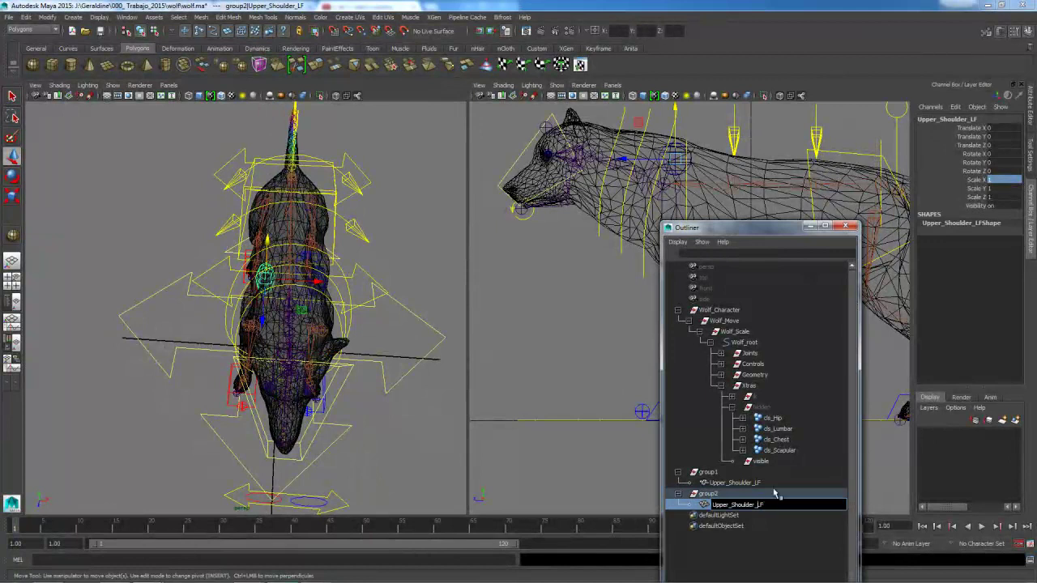
pyautogui.press('BackSpace')
pyautogui.write('F')
pyautogui.press('Return')
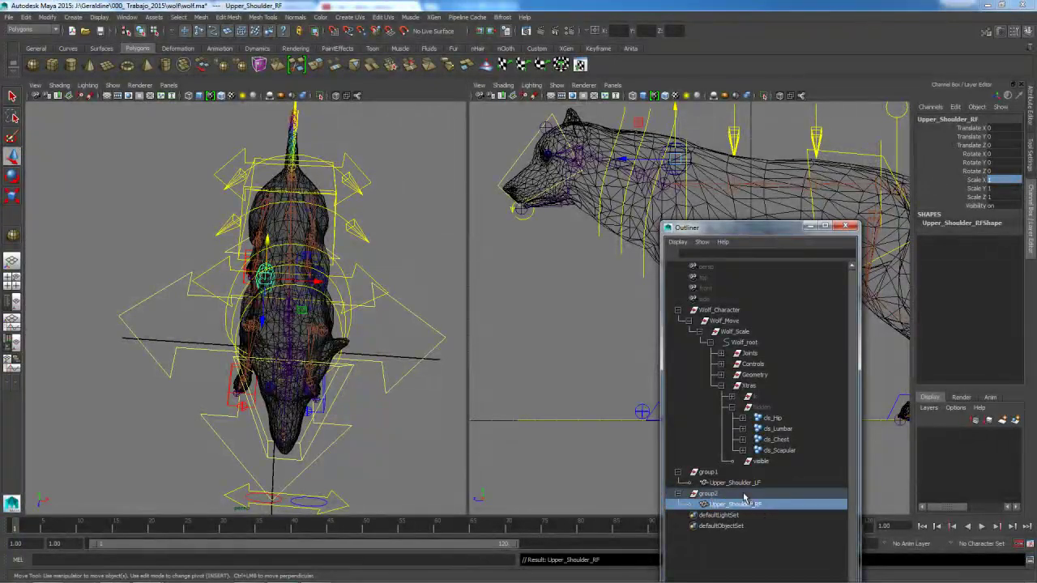
# Freeze the transformations of the mirrored group containing Upper_Shoulder_RF
pyautogui.click(706, 493)
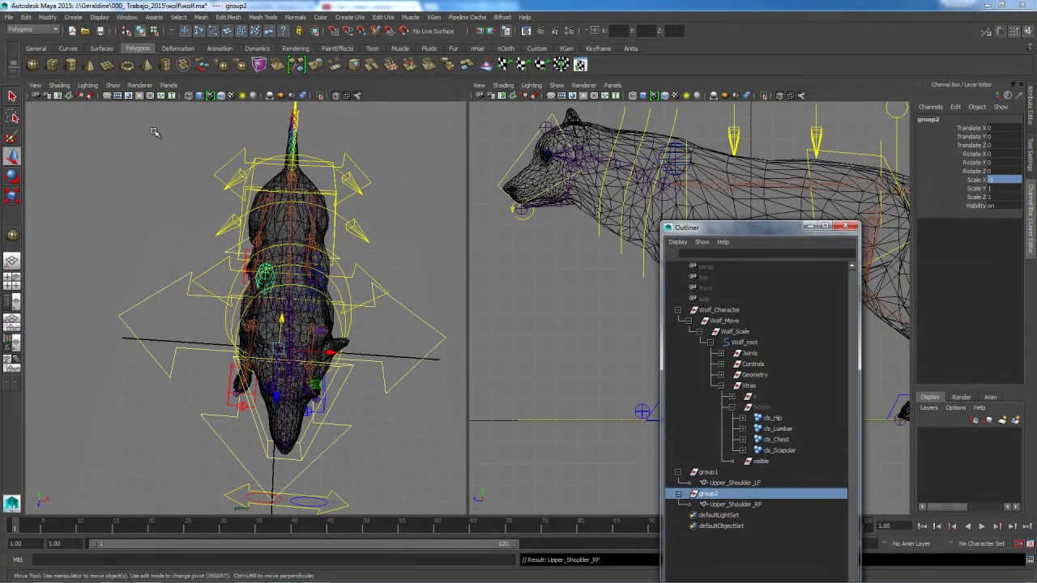
pyautogui.click(47, 17)
pyautogui.click(69, 52)
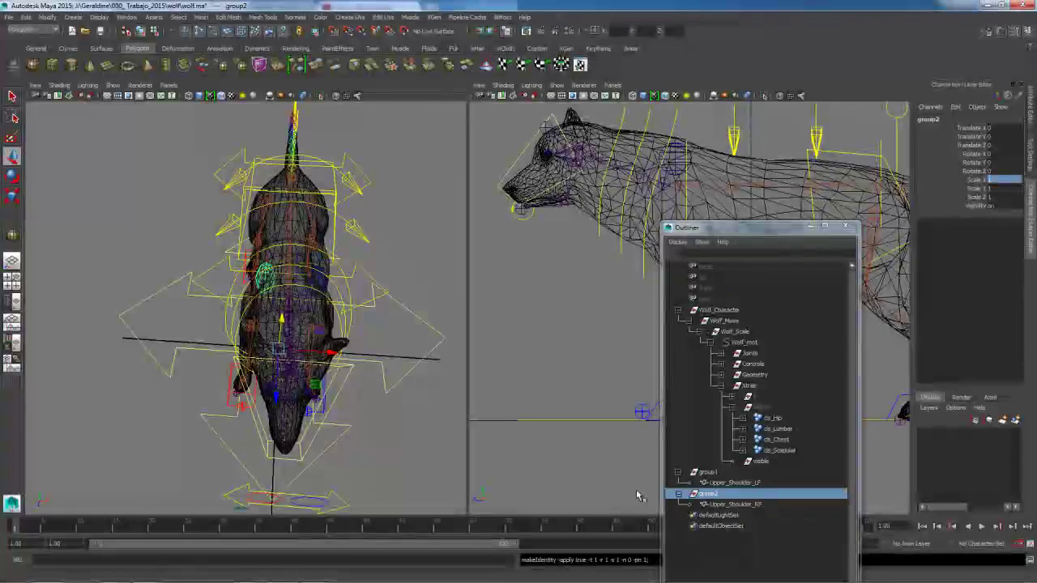
# Center the pivots of both shoulder sphere groups, group1 and group2, on their spheres
pyautogui.click(725, 505)
pyautogui.click(727, 483)
pyautogui.click(725, 474)
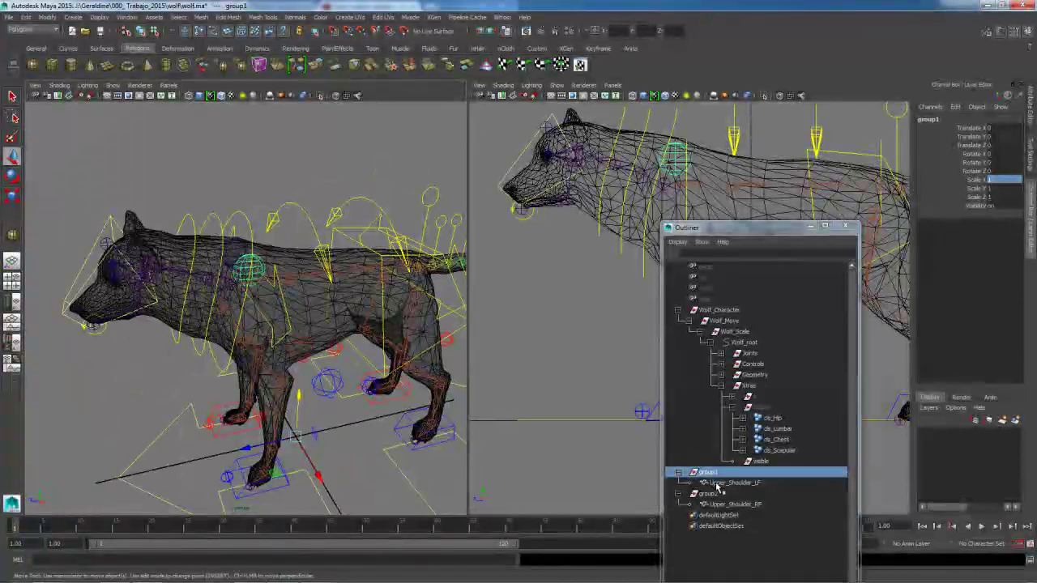
pyautogui.click(47, 17)
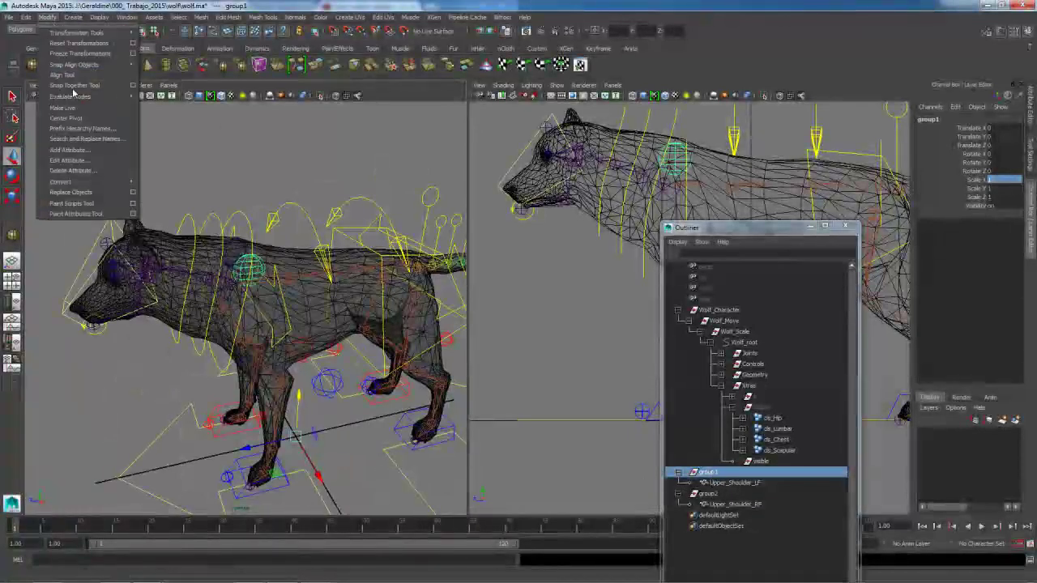
pyautogui.click(75, 120)
pyautogui.click(708, 494)
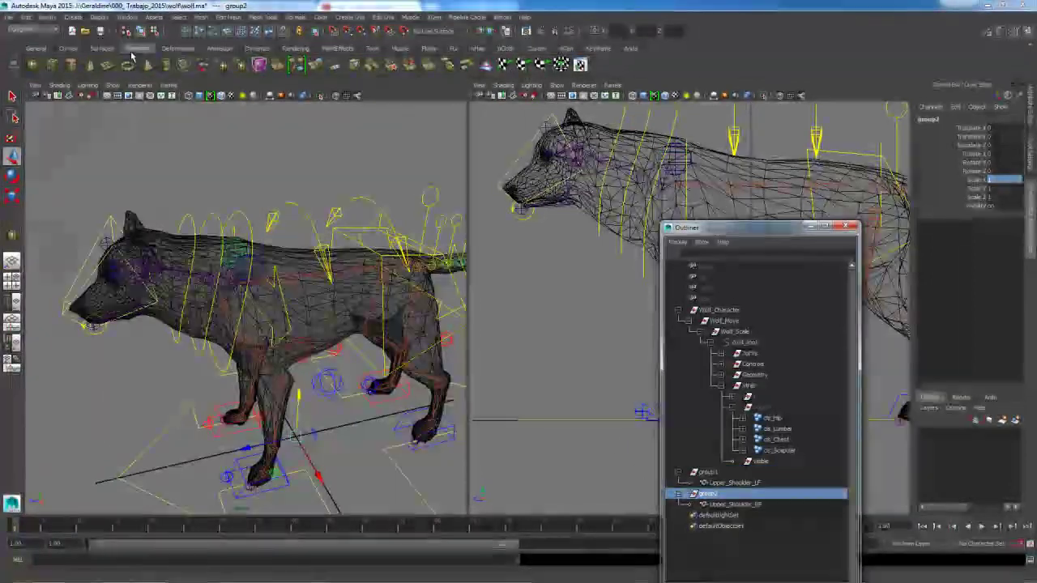
pyautogui.press('g')
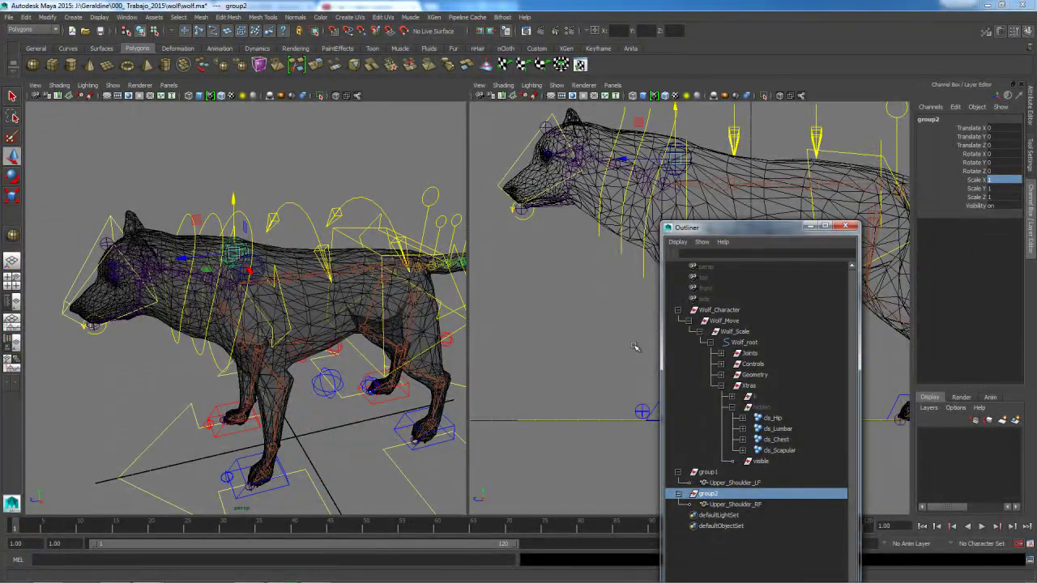
# Rename the group containing Upper_Shoulder_LF as grp_Upper_Shoulder_LF
pyautogui.doubleClick(734, 484)
pyautogui.doubleClick(720, 472)
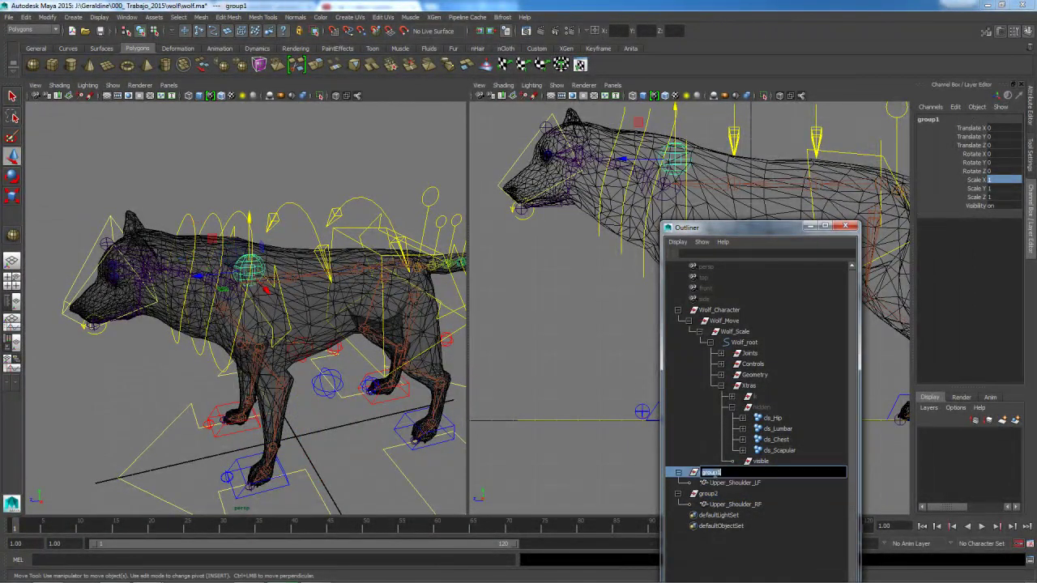
pyautogui.write('grp_Upper_Shoulder_LF')
pyautogui.press('Return')
# Rename the mirrored sphere's group as grp_Upper_Shoulder_RF and save the scene
pyautogui.doubleClick(738, 507)
pyautogui.hotkey('ctrl', 'c')
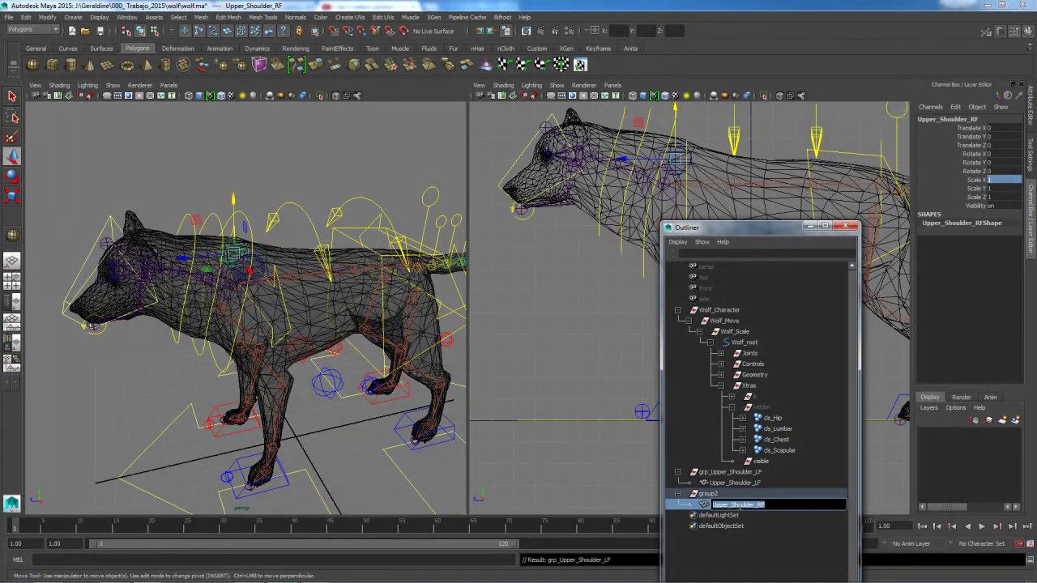
pyautogui.doubleClick(710, 493)
pyautogui.write('grp_')
pyautogui.hotkey('ctrl', 'v')
pyautogui.press('Return')
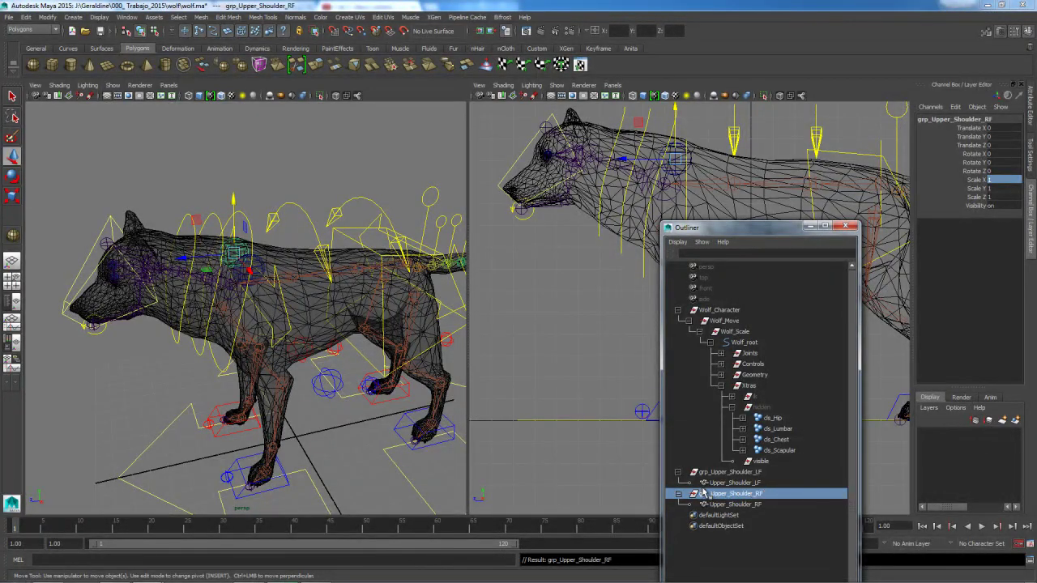
pyautogui.hotkey('ctrl', 's')
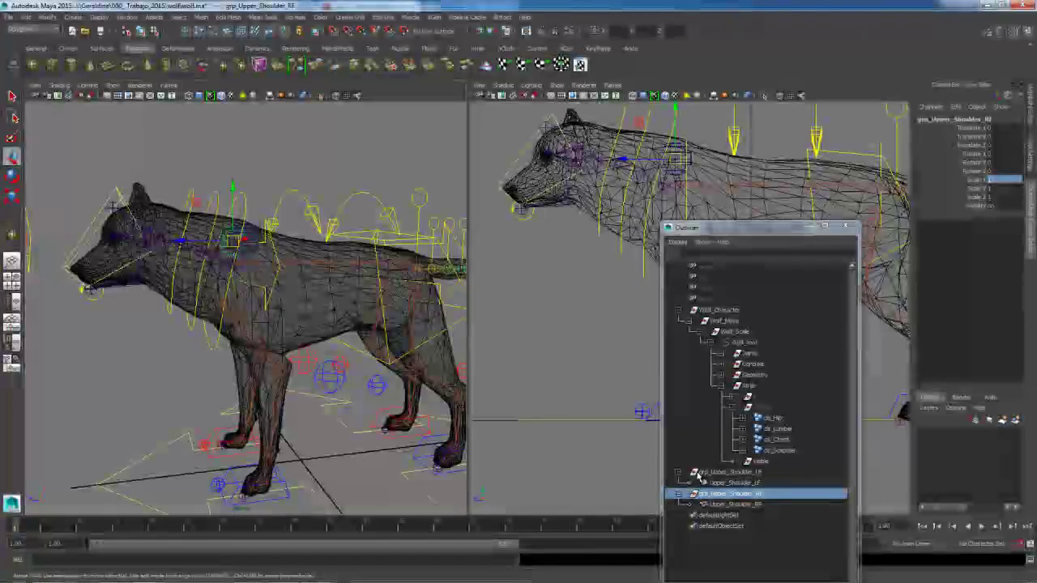
# Place grp_Upper_Shoulder_LF and grp_Upper_Shoulder_RF each inside a separate new parent group, and expand both hierarchies
pyautogui.moveTo(225, 348)
pyautogui.keyDown('alt'); pyautogui.mouseDown()
pyautogui.moveTo(170, 354)
pyautogui.moveTo(229, 346)
pyautogui.mouseUp(); pyautogui.keyUp('alt')
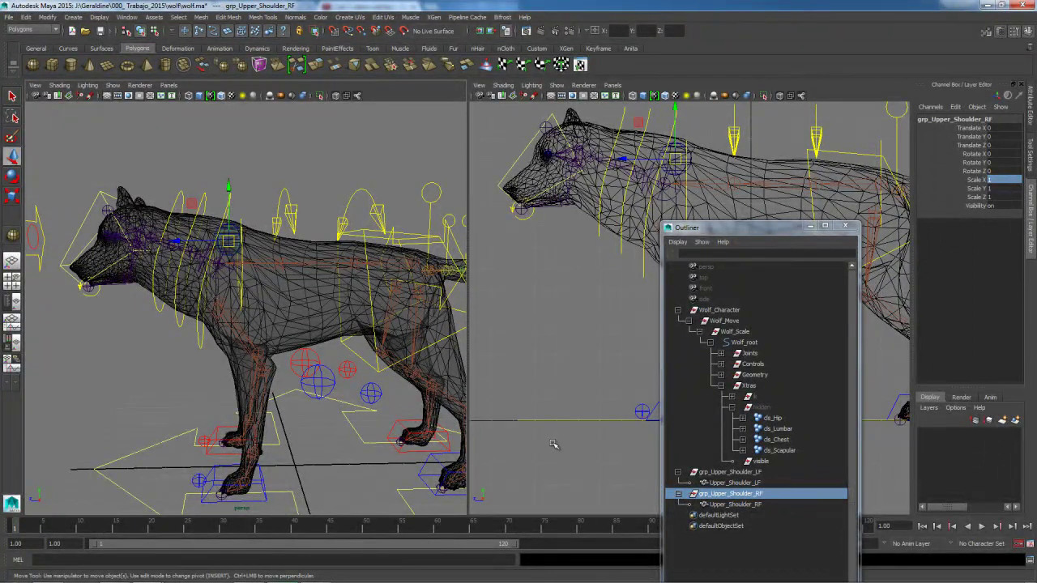
pyautogui.click(700, 473)
pyautogui.hotkey('ctrl', 'g')
pyautogui.click(704, 473)
pyautogui.hotkey('ctrl', 'g')
pyautogui.click(678, 471)
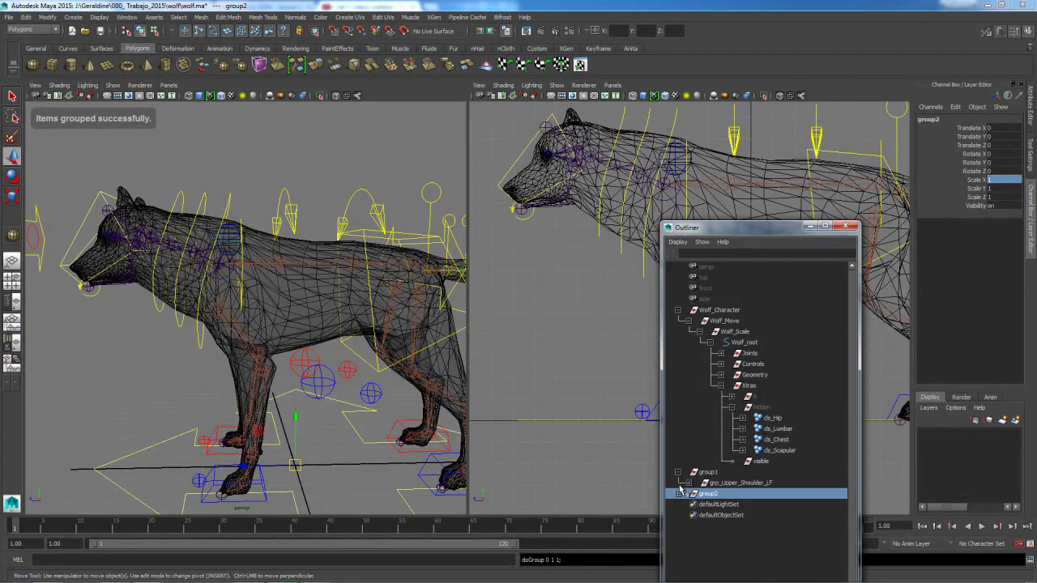
pyautogui.click(679, 494)
pyautogui.click(706, 483)
pyautogui.click(690, 483)
pyautogui.click(690, 516)
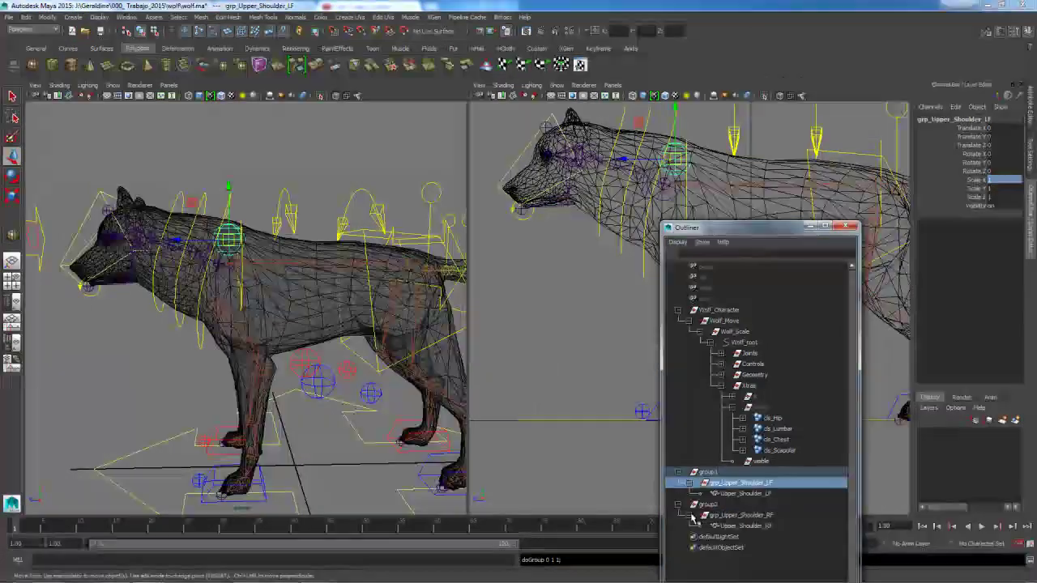
# Rename the parent group of grp_Upper_Shoulder_LF as grp_US_Parent_LF and copy the name
pyautogui.doubleClick(733, 472)
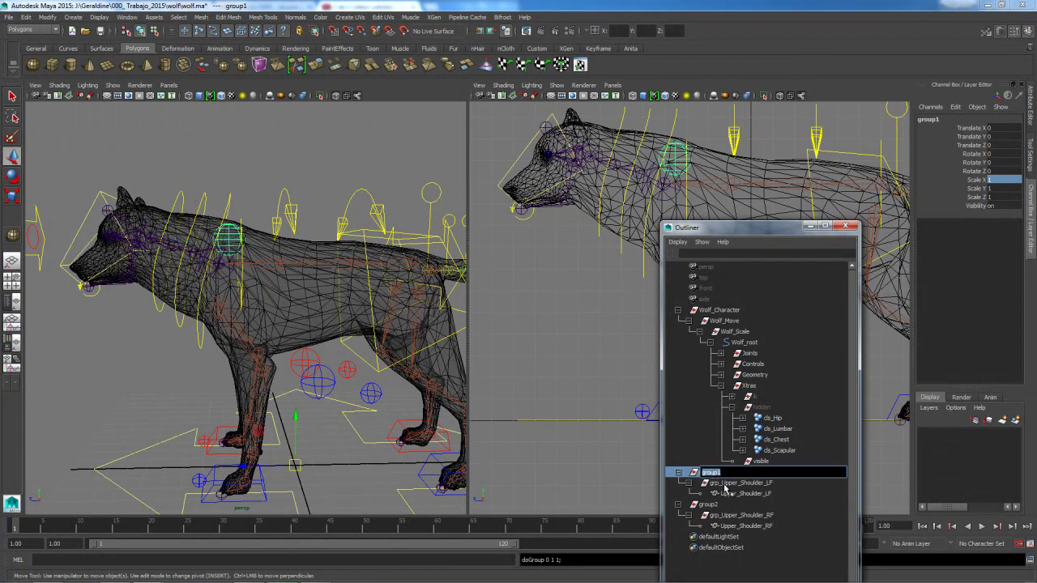
pyautogui.write('grp_US_Parent_LF')
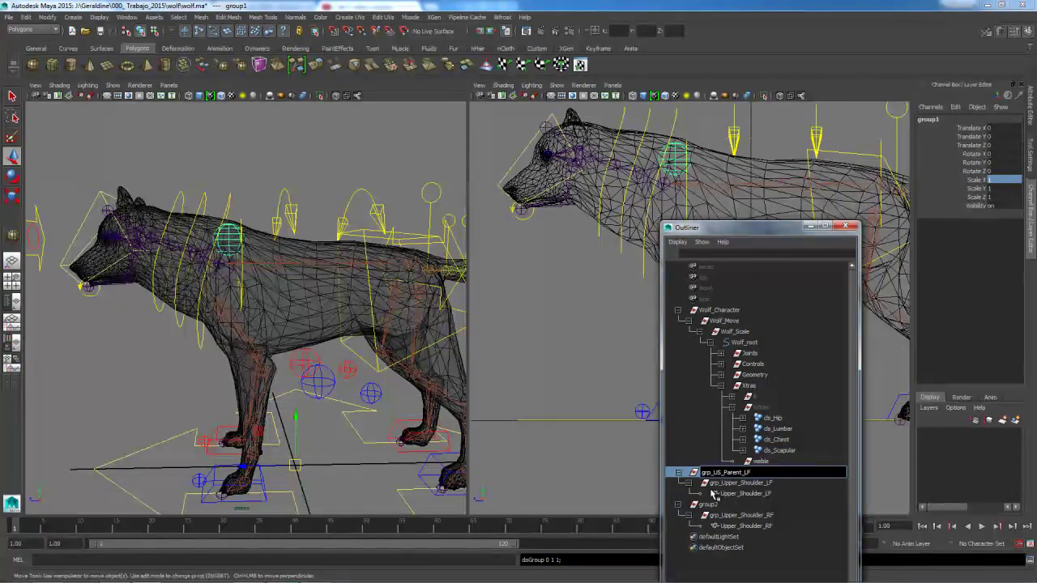
pyautogui.moveTo(753, 473); pyautogui.dragTo(700, 472)
pyautogui.hotkey('ctrl', 'c')
pyautogui.press('Return')
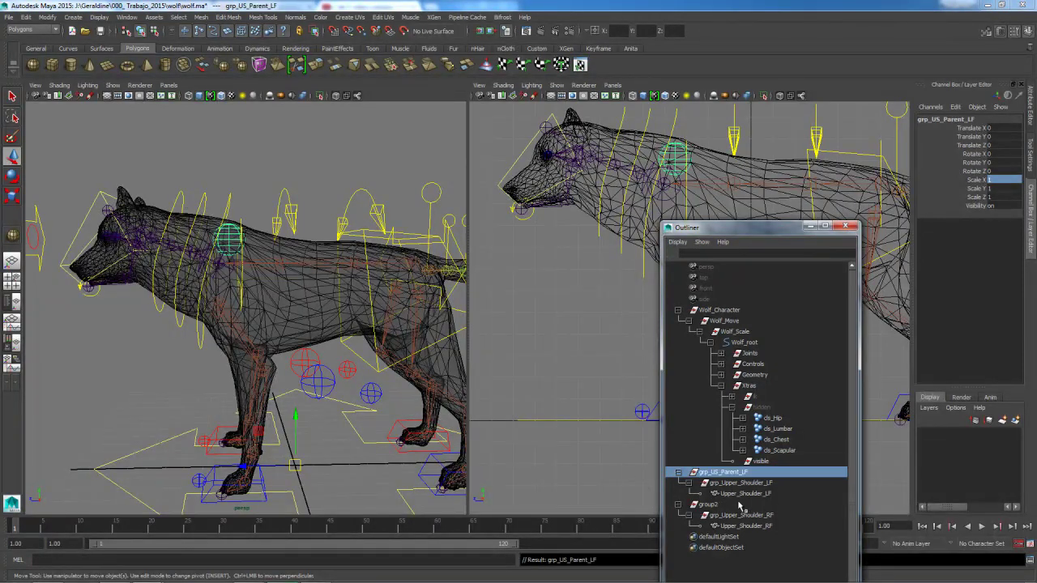
# Rename the parent group of grp_Upper_Shoulder_RF as grp_US_Parent_RF
pyautogui.click(752, 505)
pyautogui.doubleClick(752, 504)
pyautogui.hotkey('ctrl', 'v')
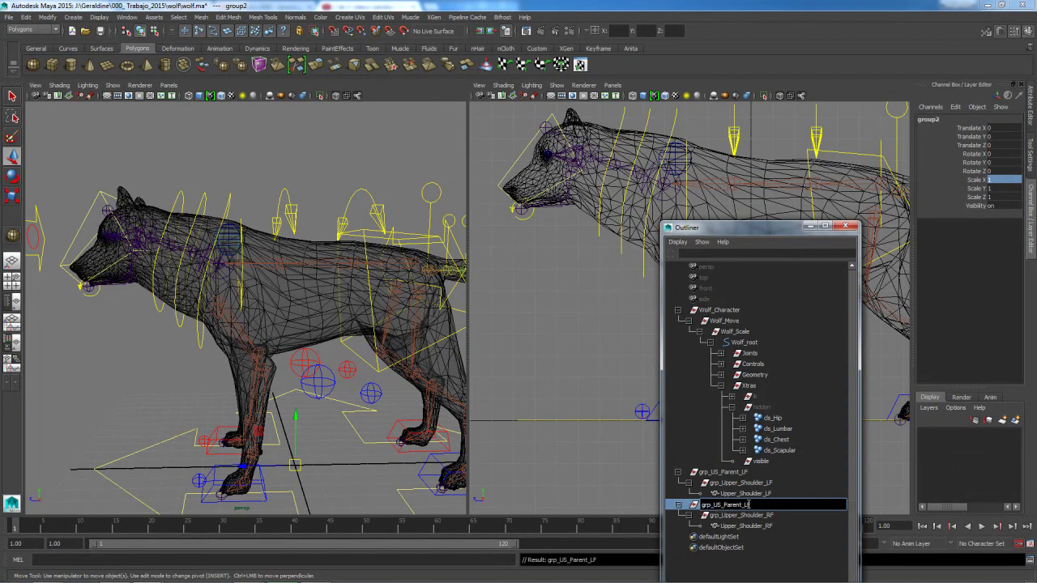
pyautogui.press('Return')
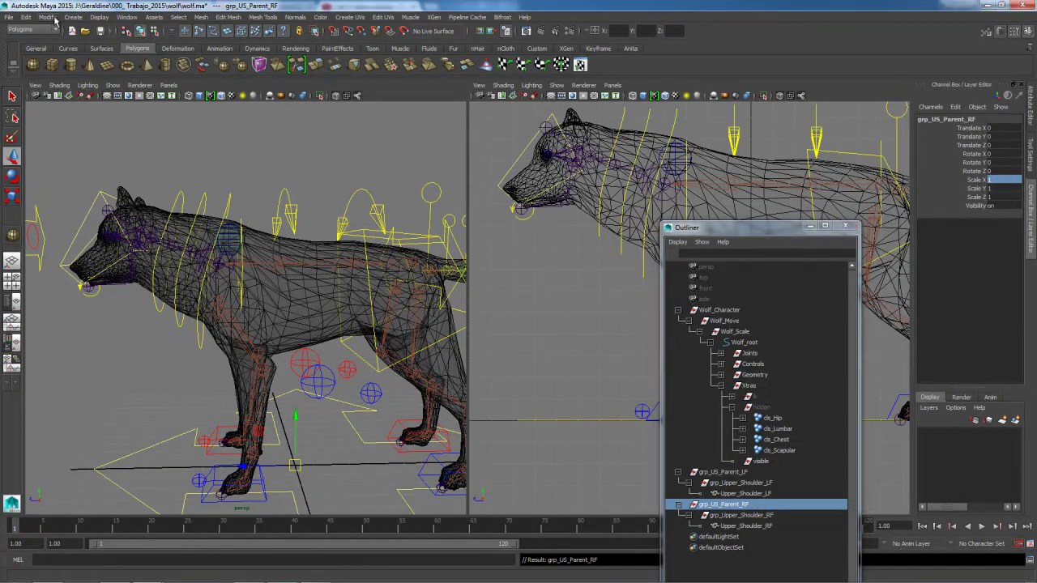
# Center the pivots of grp_US_Parent_RF and grp_US_Parent_LF
pyautogui.click(49, 17)
pyautogui.moveTo(72, 97)
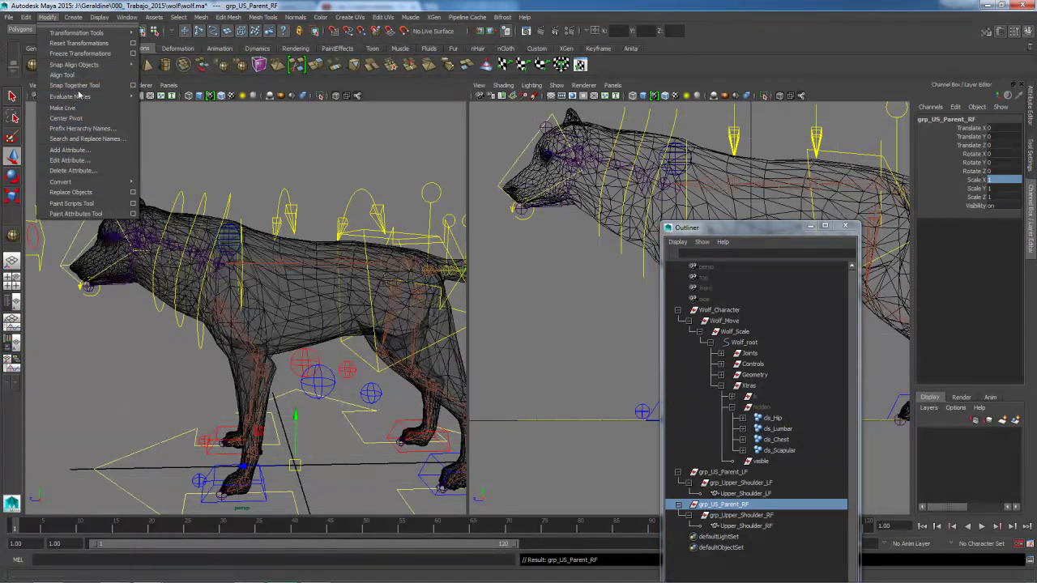
pyautogui.click(66, 117)
pyautogui.click(724, 472)
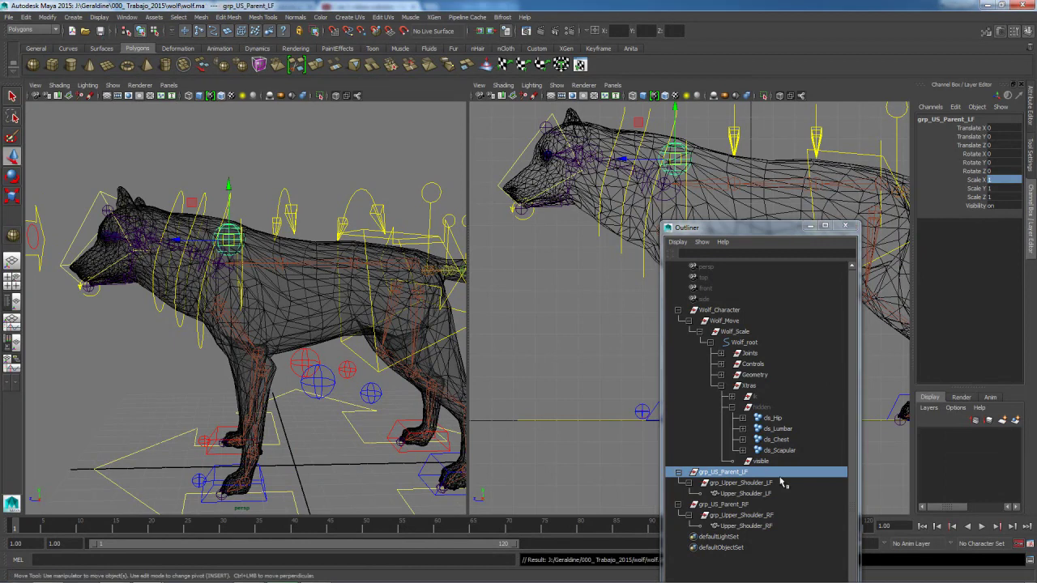
# Create an empty group named grp_Bind and parent it under the rig's hidden group
pyautogui.keyDown('alt'); pyautogui.moveTo(235, 338); pyautogui.dragTo(259, 353); pyautogui.keyUp('alt')
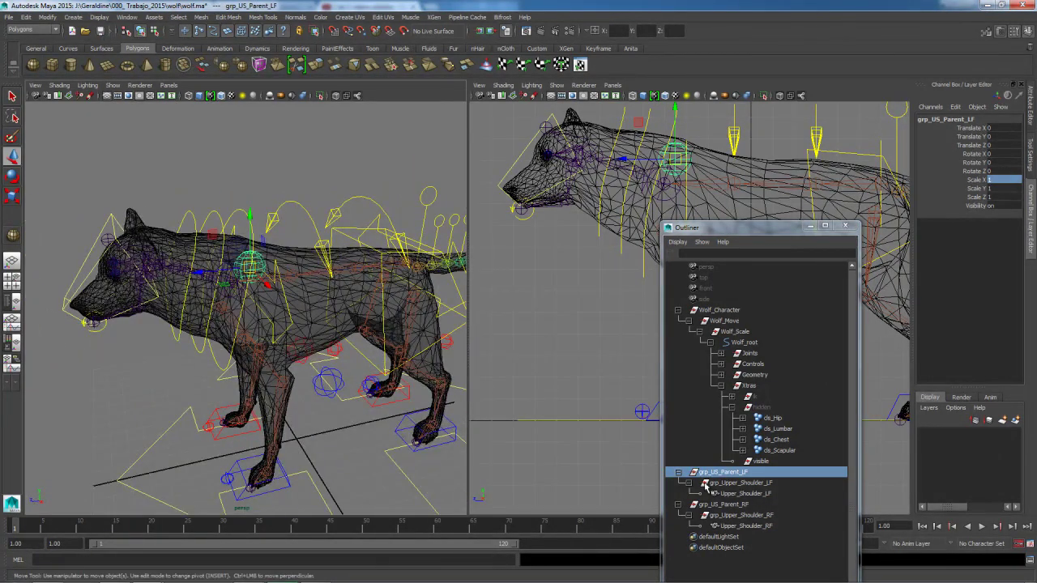
pyautogui.click(726, 568)
pyautogui.hotkey('ctrl', 'g')
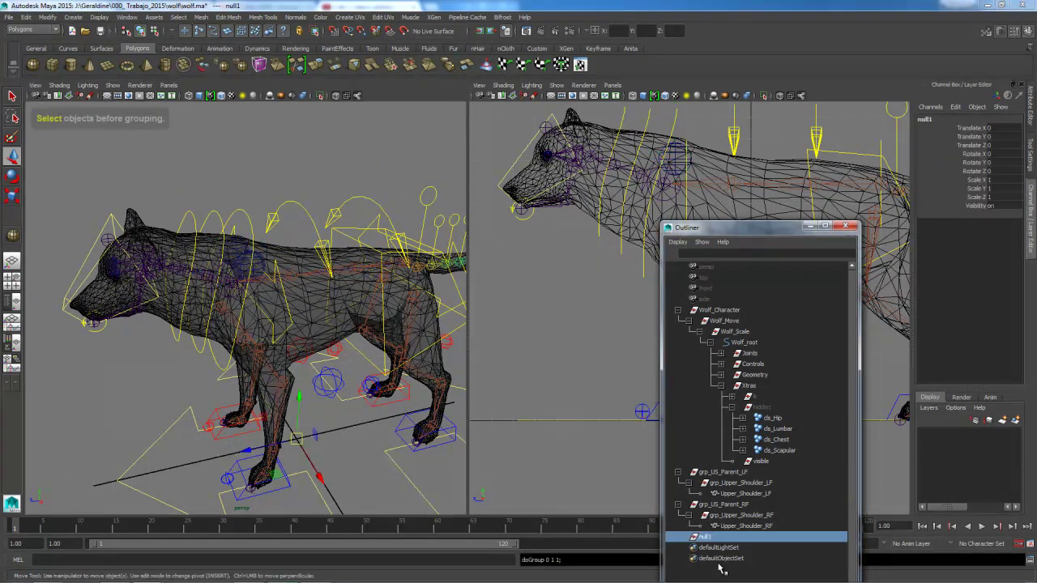
pyautogui.doubleClick(710, 537)
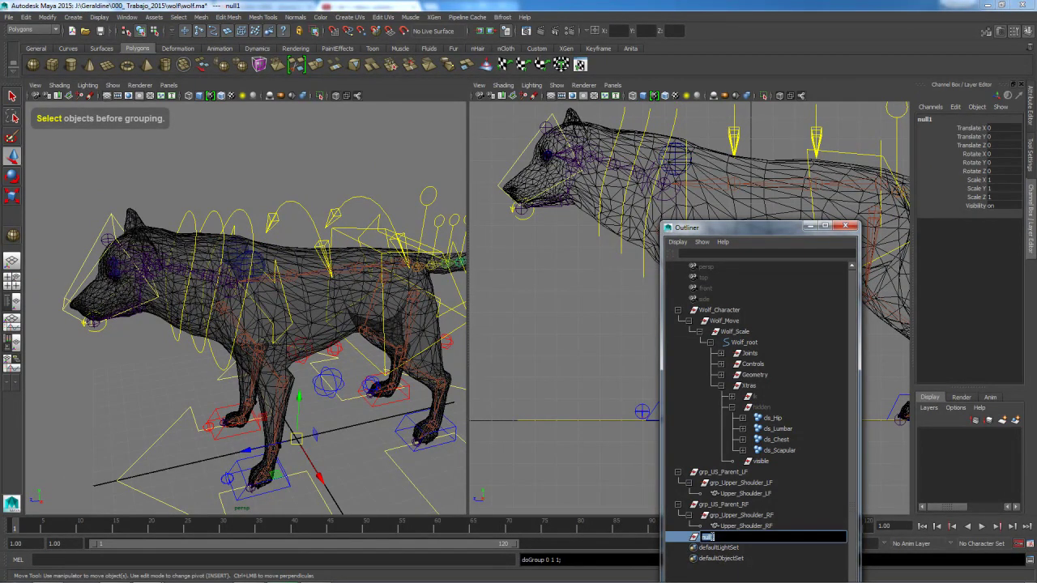
pyautogui.write('Bind')
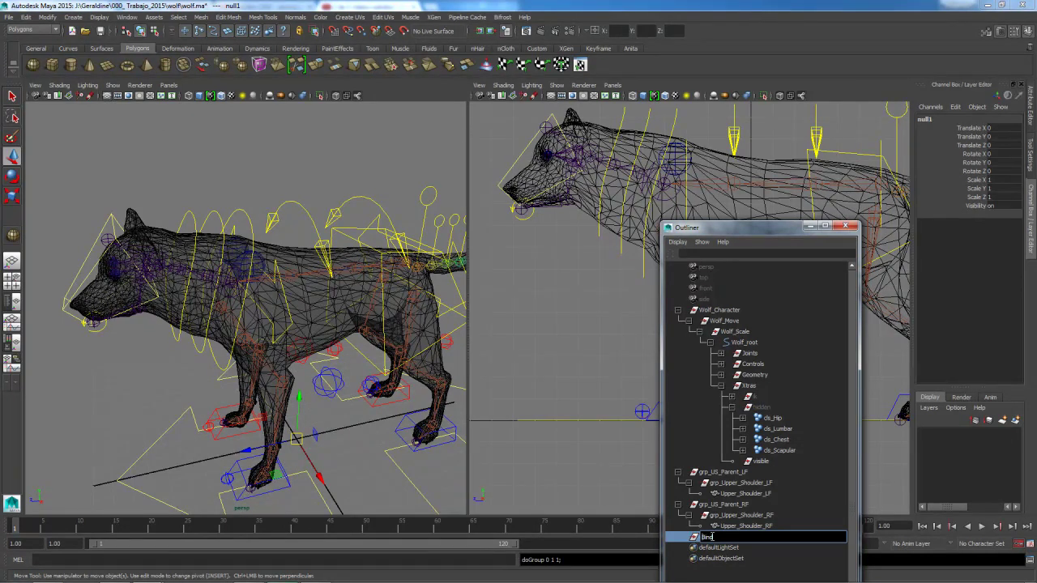
pyautogui.press('Return')
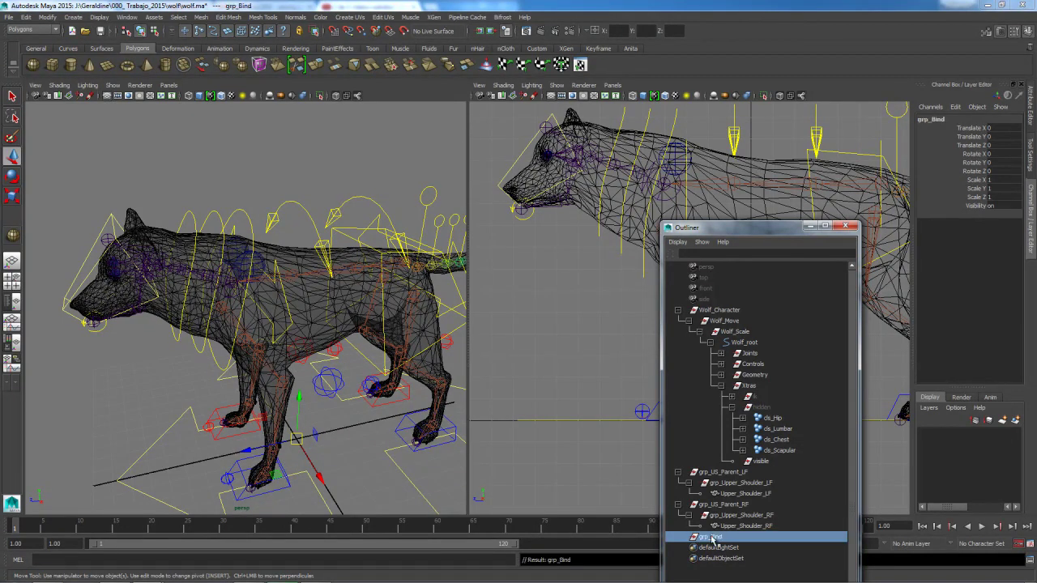
pyautogui.moveTo(710, 537); pyautogui.dragTo(765, 410, button='middle')
# Set the Visibility of the hidden group to on
pyautogui.click(766, 407)
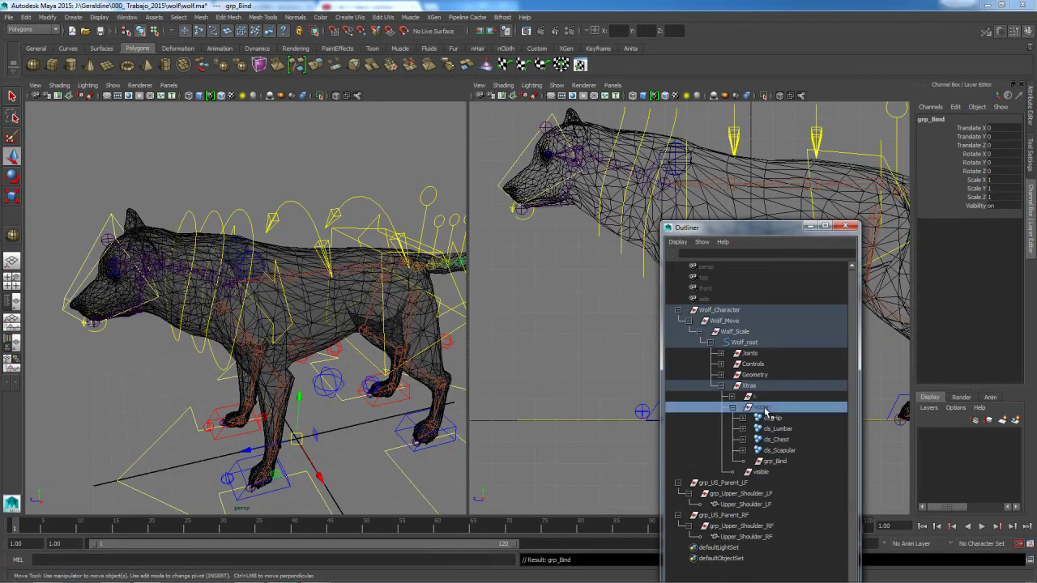
pyautogui.doubleClick(993, 206)
pyautogui.write('on')
pyautogui.press('Return')
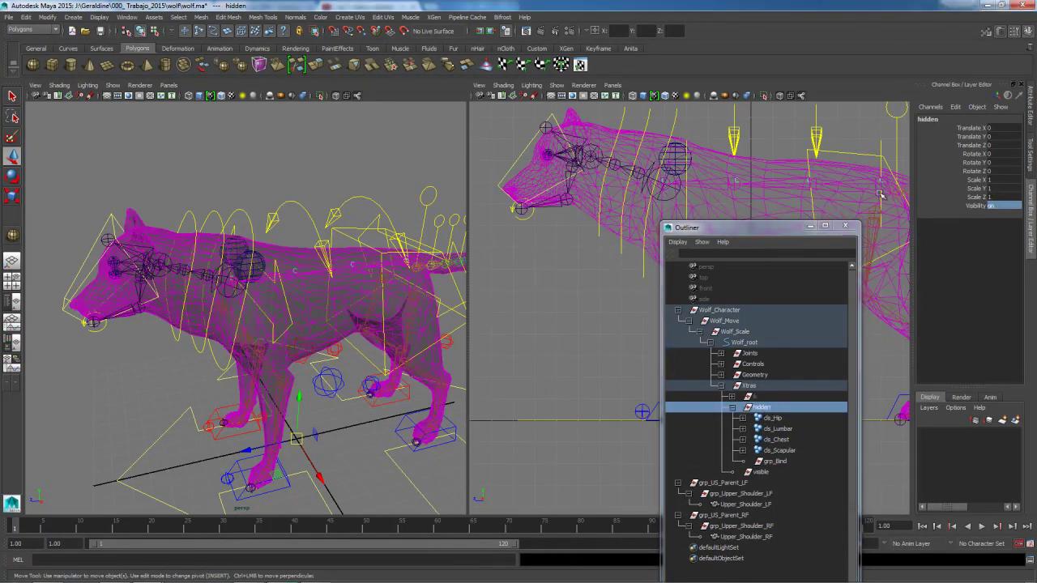
# Parent grp_US_Parent_LF and grp_US_Parent_RF under grp_Bind and expand their hierarchies down to the spheres
pyautogui.click(709, 484)
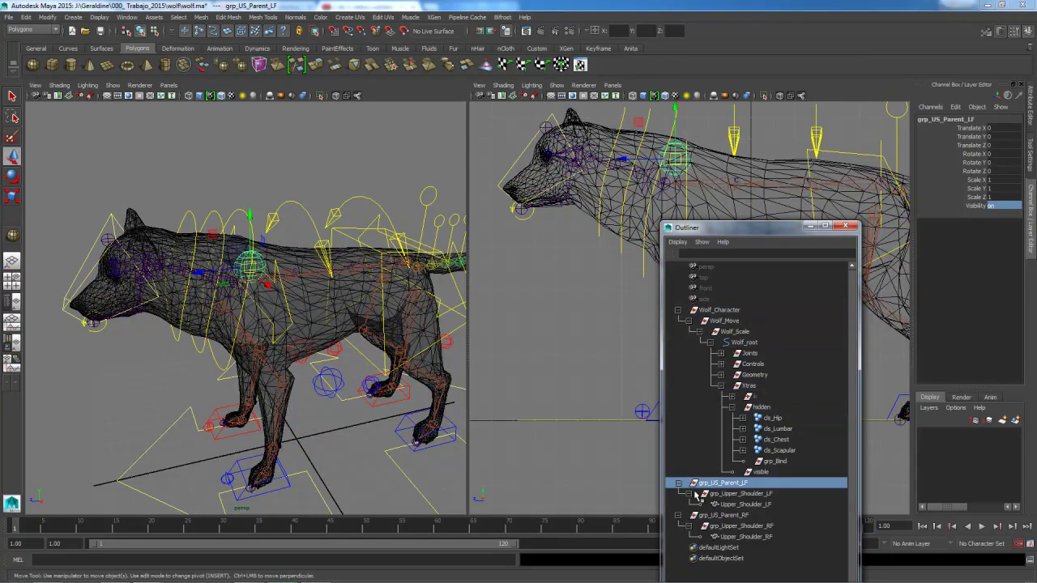
pyautogui.click(678, 483)
pyautogui.click(678, 493)
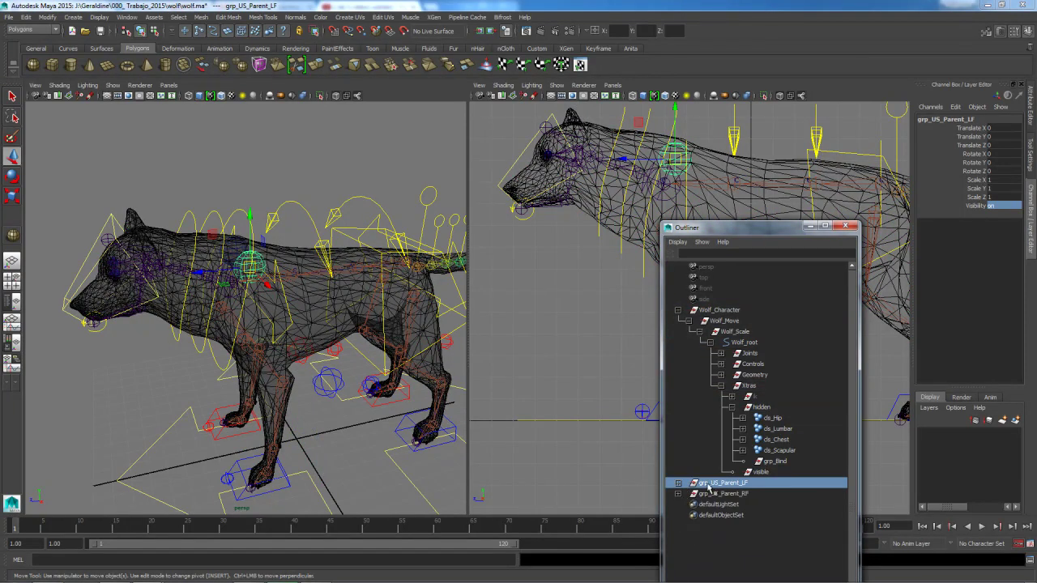
pyautogui.keyDown('ctrl'); pyautogui.click(709, 494); pyautogui.keyUp('ctrl')
pyautogui.moveTo(709, 494); pyautogui.dragTo(784, 468, button='middle')
pyautogui.click(743, 461)
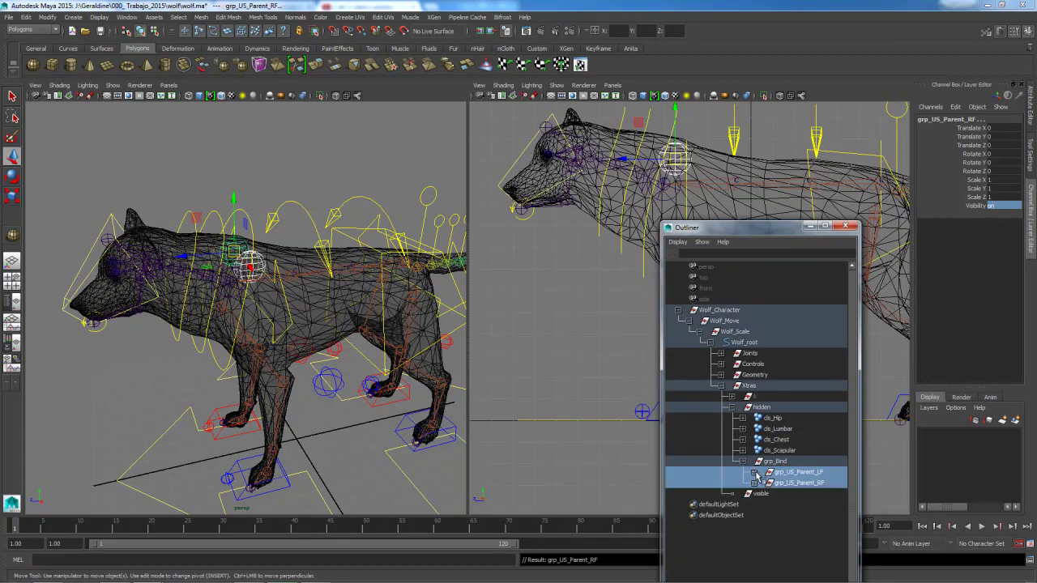
pyautogui.click(763, 483)
pyautogui.click(754, 504)
pyautogui.click(764, 515)
pyautogui.click(349, 422)
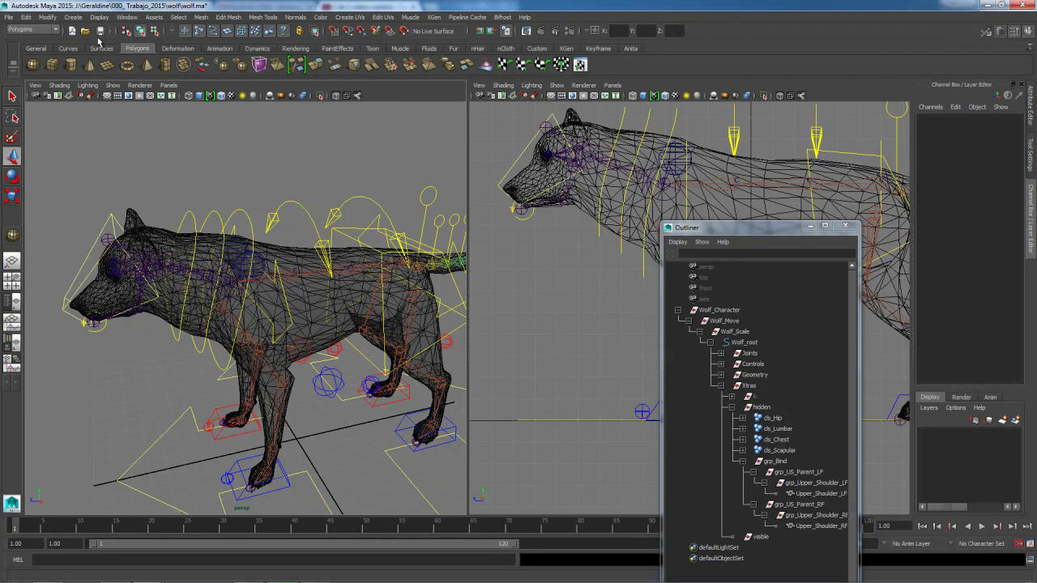
# Test the left front leg's deformation by moving the cc_Leg_LF control, and undo the move
pyautogui.keyDown('alt'); pyautogui.moveTo(276, 425); pyautogui.dragTo(213, 381); pyautogui.keyUp('alt')
pyautogui.click(234, 317)
pyautogui.click(230, 483)
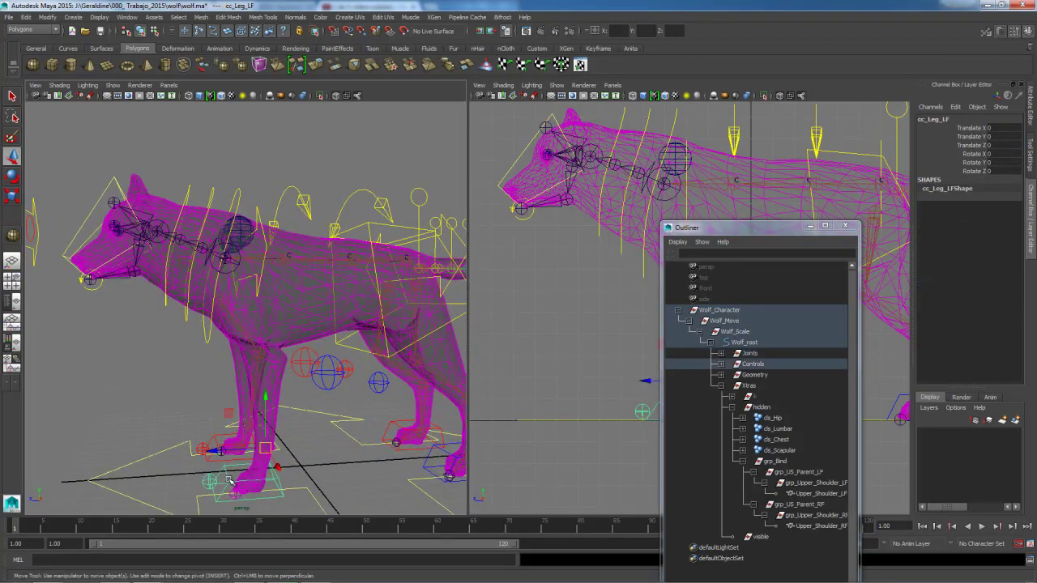
pyautogui.moveTo(233, 415); pyautogui.dragTo(213, 396, button='middle')
pyautogui.hotkey('ctrl', 'z')
pyautogui.hotkey('ctrl', 'z')
pyautogui.hotkey('ctrl', 'z')
pyautogui.hotkey('ctrl', 'z')
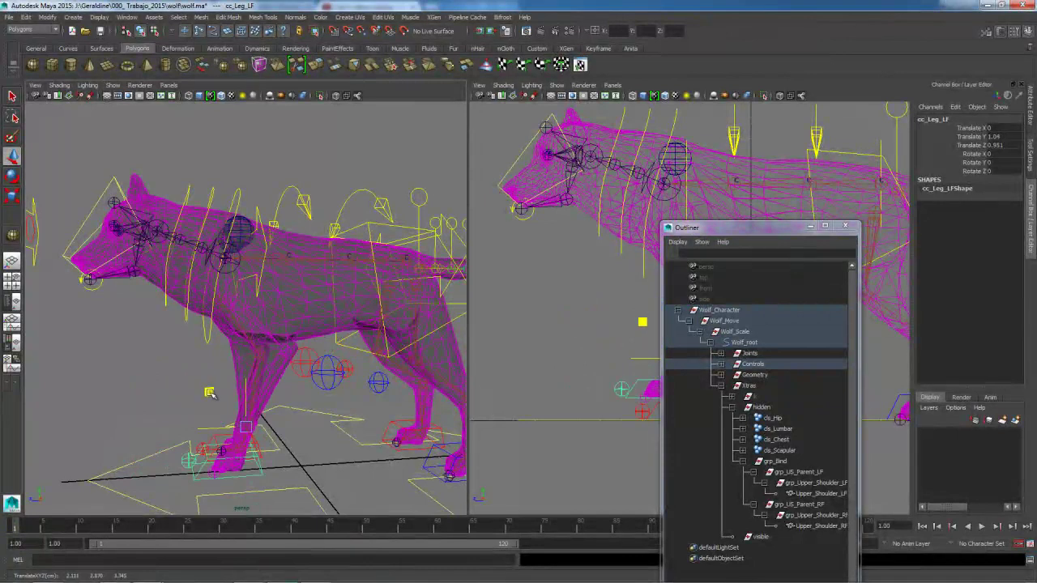
# Test the shoulder deformation by rotating the cc_Shoulders control, and undo the rotation
pyautogui.click(258, 209)
pyautogui.press('e')
pyautogui.keyDown('alt'); pyautogui.moveTo(257, 209); pyautogui.dragTo(260, 235); pyautogui.keyUp('alt')
pyautogui.hotkey('ctrl', 'z')
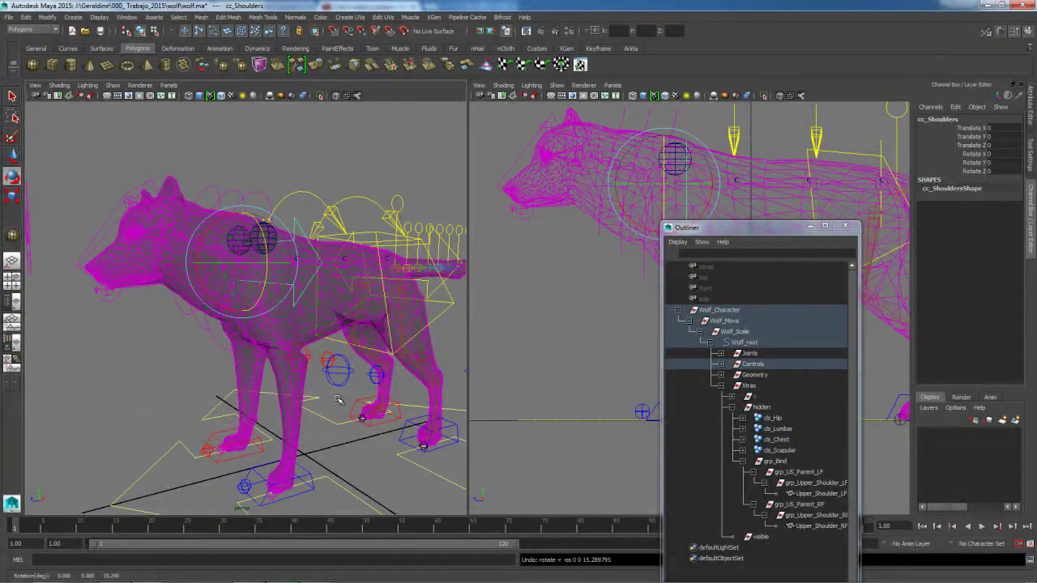
pyautogui.click(340, 399)
# Point-constrain grp_US_Parent_LF to the left front shoulder joint Bn_Shoulder_LF with Maintain offset enabled on all axes
pyautogui.keyDown('alt'); pyautogui.moveTo(340, 399); pyautogui.dragTo(243, 313); pyautogui.keyUp('alt')
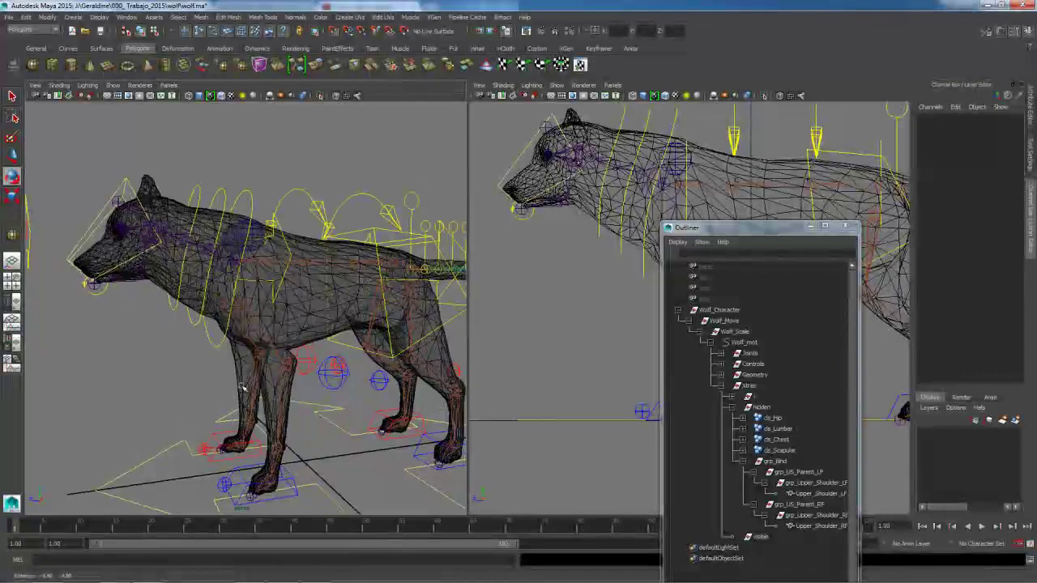
pyautogui.click(242, 301)
pyautogui.press('w')
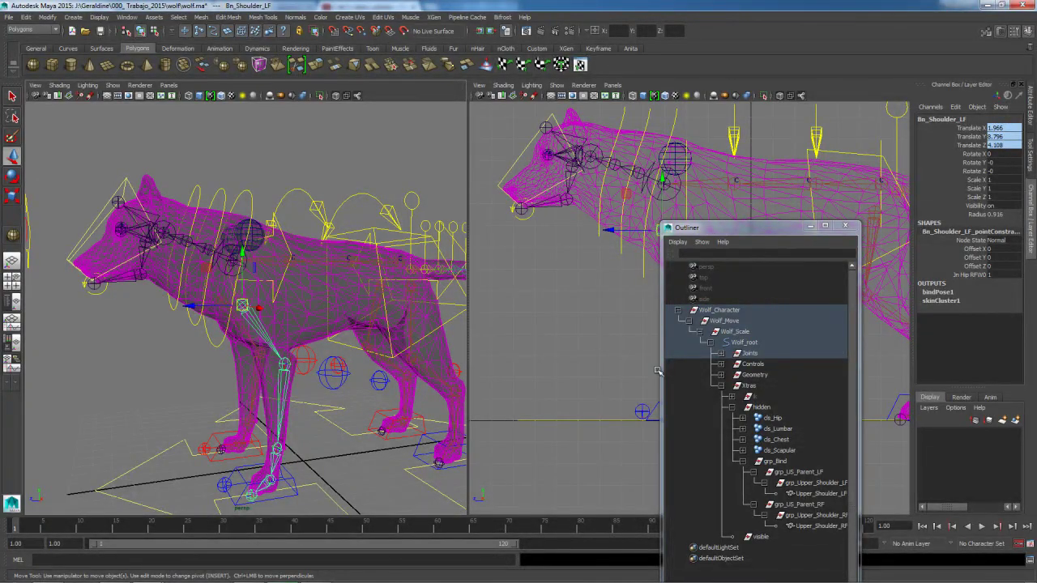
pyautogui.click(810, 477)
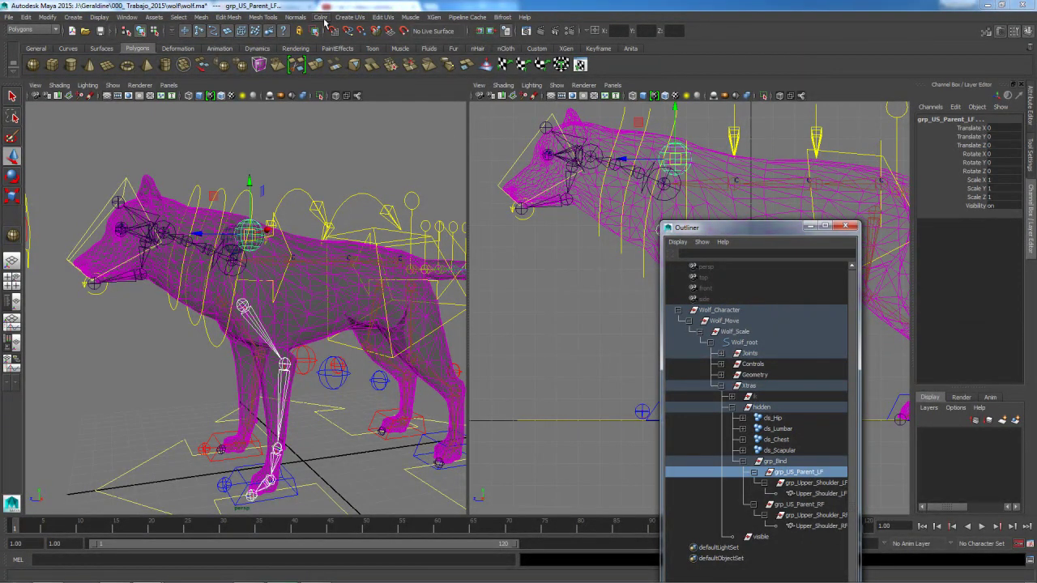
pyautogui.press('F2')
pyautogui.click(413, 17)
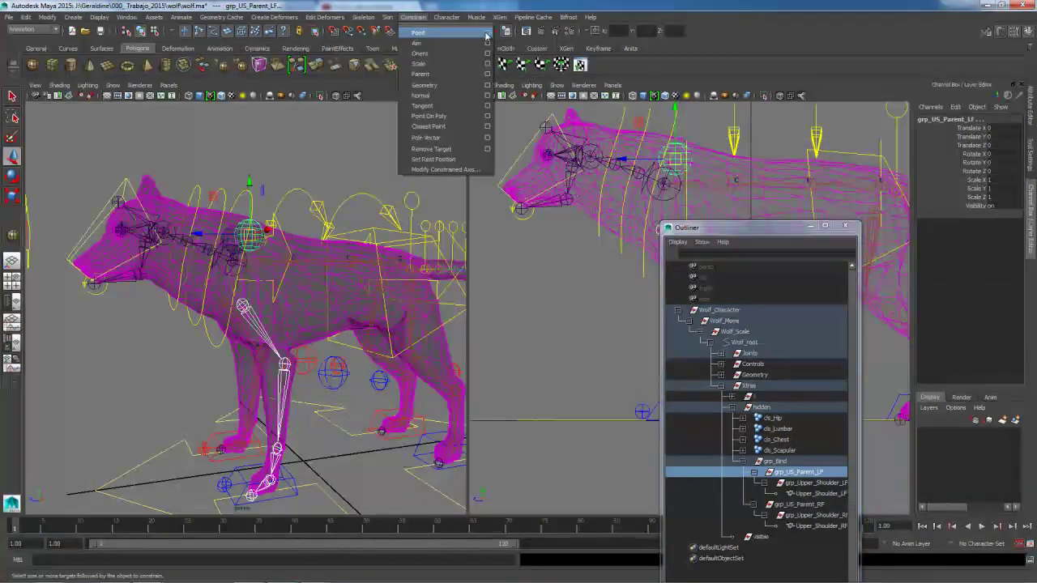
pyautogui.click(487, 33)
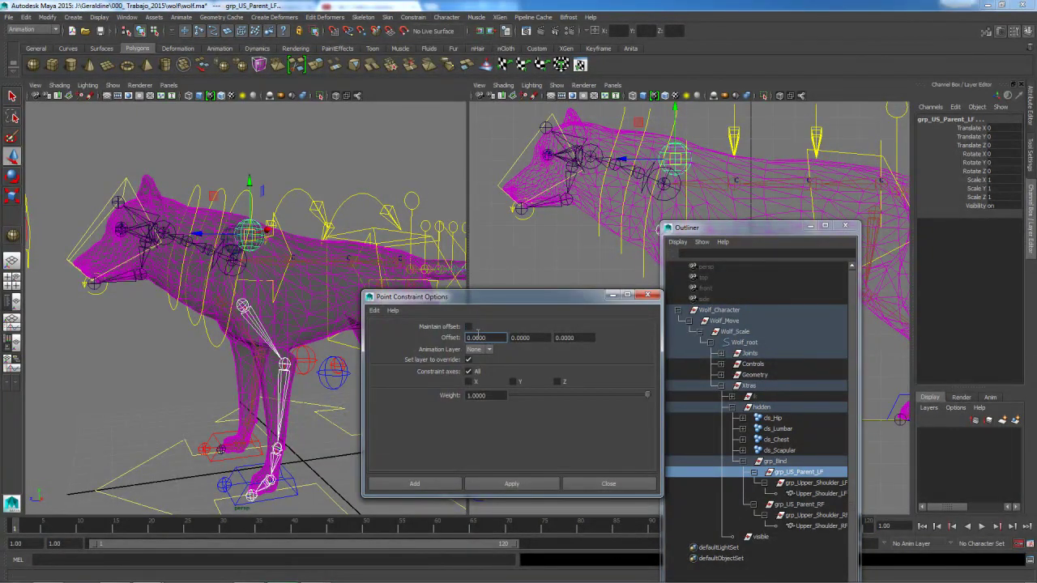
pyautogui.click(469, 327)
pyautogui.click(416, 485)
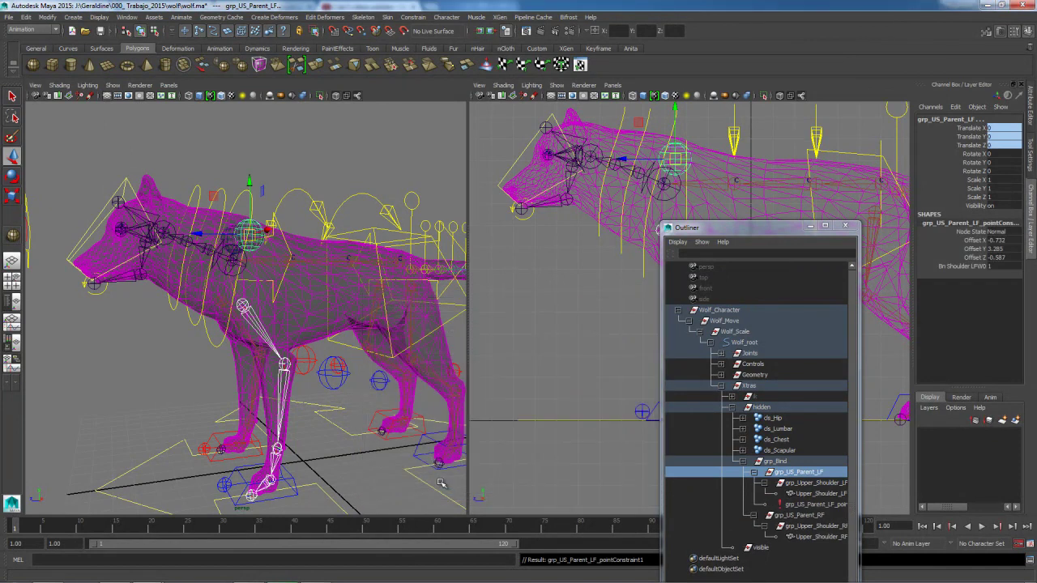
# Test how the left shoulder sphere follows the constraint by rotating cc_Shoulders, and undo the rotation
pyautogui.click(278, 236)
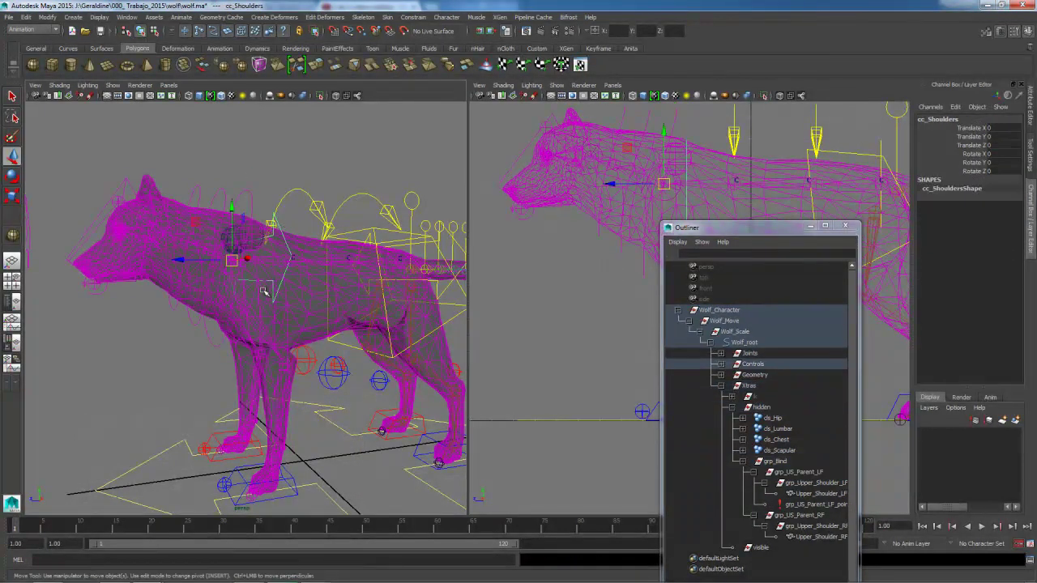
pyautogui.keyDown('alt'); pyautogui.moveTo(268, 288); pyautogui.dragTo(292, 300); pyautogui.keyUp('alt')
pyautogui.press('e')
pyautogui.moveTo(277, 256)
pyautogui.mouseDown()
pyautogui.moveTo(278, 245)
pyautogui.moveTo(280, 261)
pyautogui.mouseUp()
pyautogui.hotkey('ctrl', 'z')
# Point-constrain grp_US_Parent_RF to the right front shoulder joint Bn_Shoulder_RF with the same maintained offset
pyautogui.keyDown('alt'); pyautogui.moveTo(180, 387); pyautogui.dragTo(381, 387); pyautogui.keyUp('alt')
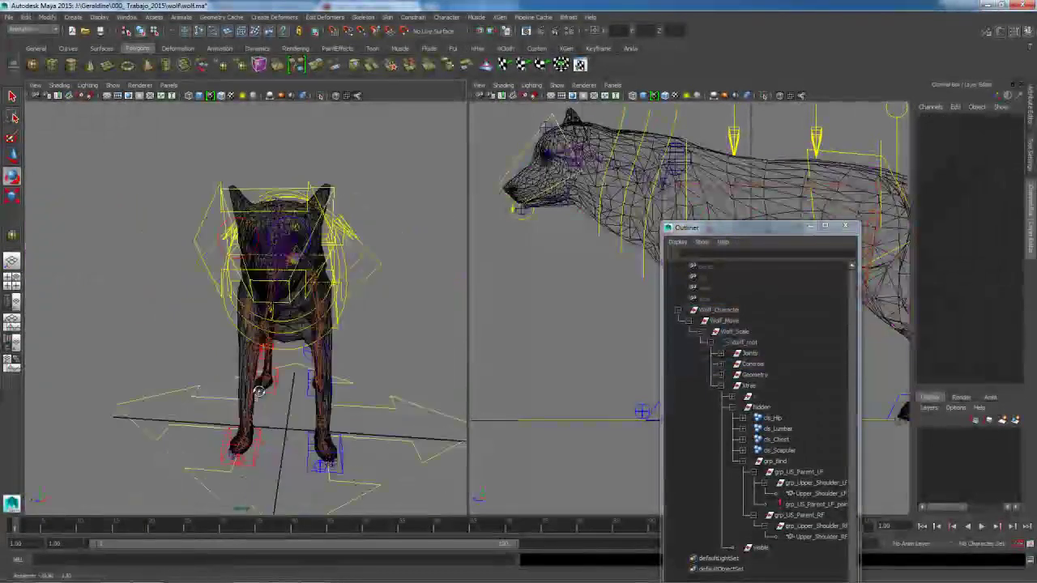
pyautogui.click(269, 306)
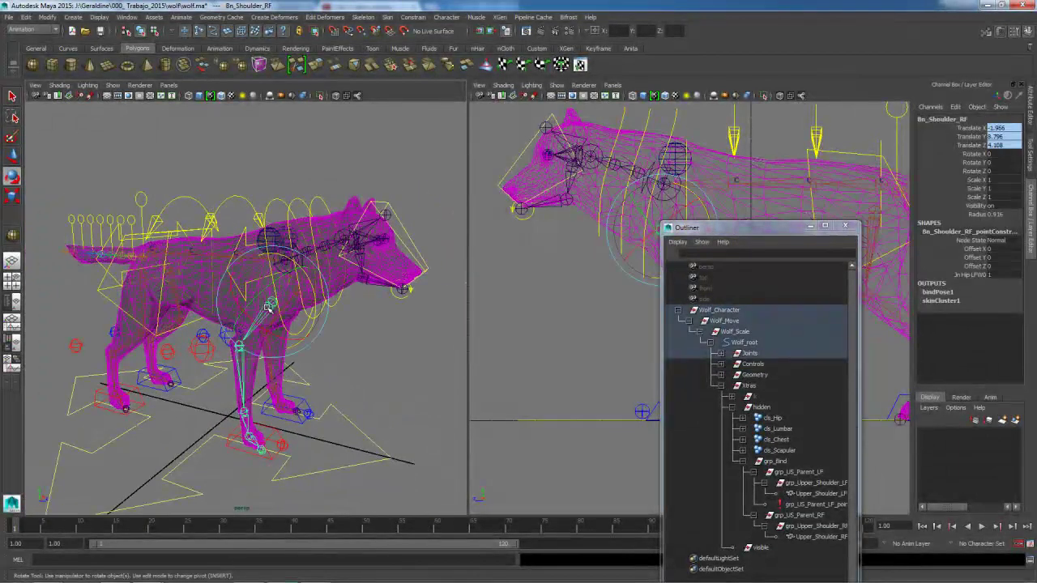
pyautogui.click(799, 515)
pyautogui.press('g')
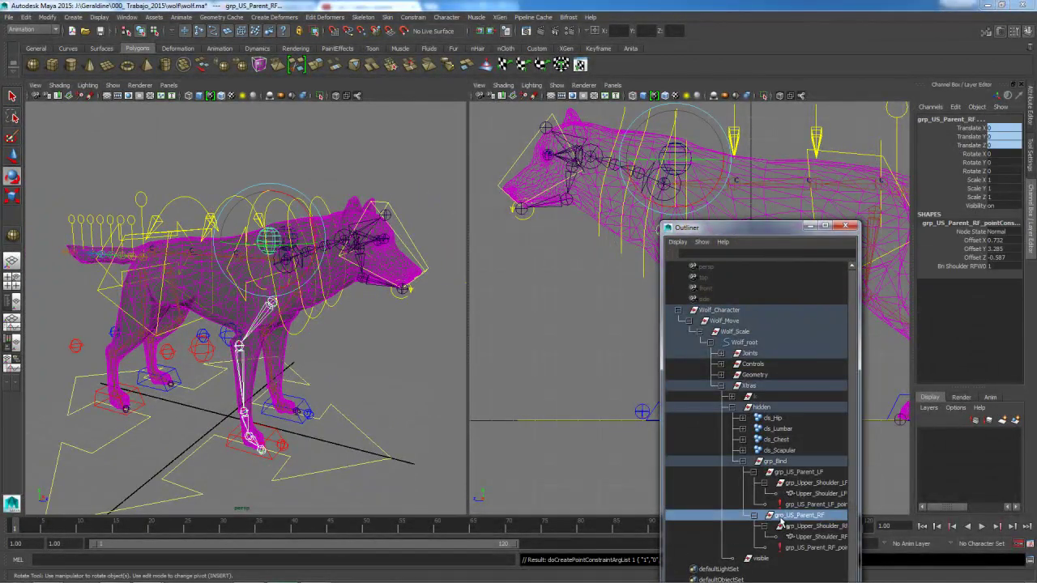
# Test both constrained shoulder spheres by rotating the cc_Shoulders control, and undo the rotation
pyautogui.click(345, 371)
pyautogui.keyDown('alt'); pyautogui.moveTo(344, 370); pyautogui.dragTo(146, 356); pyautogui.keyUp('alt')
pyautogui.click(291, 242)
pyautogui.keyDown('alt'); pyautogui.moveTo(289, 280); pyautogui.dragTo(269, 253); pyautogui.keyUp('alt')
pyautogui.moveTo(268, 251)
pyautogui.mouseDown()
pyautogui.moveTo(262, 238)
pyautogui.moveTo(273, 241)
pyautogui.mouseUp()
pyautogui.hotkey('ctrl', 'z')
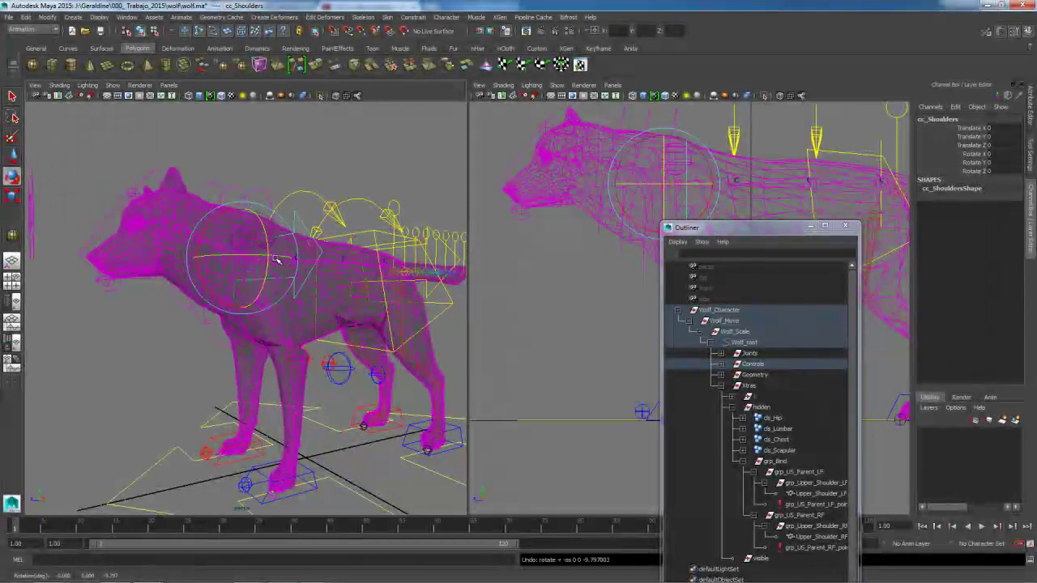
# Deselect everything, open the Set Driven Key window and move it aside in the perspective view
pyautogui.click(259, 171)
pyautogui.keyDown('alt'); pyautogui.moveTo(250, 243); pyautogui.dragTo(404, 274); pyautogui.keyUp('alt')
pyautogui.keyDown('alt'); pyautogui.moveTo(271, 311); pyautogui.dragTo(98, 283); pyautogui.keyUp('alt')
pyautogui.keyDown('alt'); pyautogui.moveTo(174, 305); pyautogui.dragTo(258, 343, button='right'); pyautogui.keyUp('alt')
pyautogui.click(180, 17)
pyautogui.moveTo(243, 64)
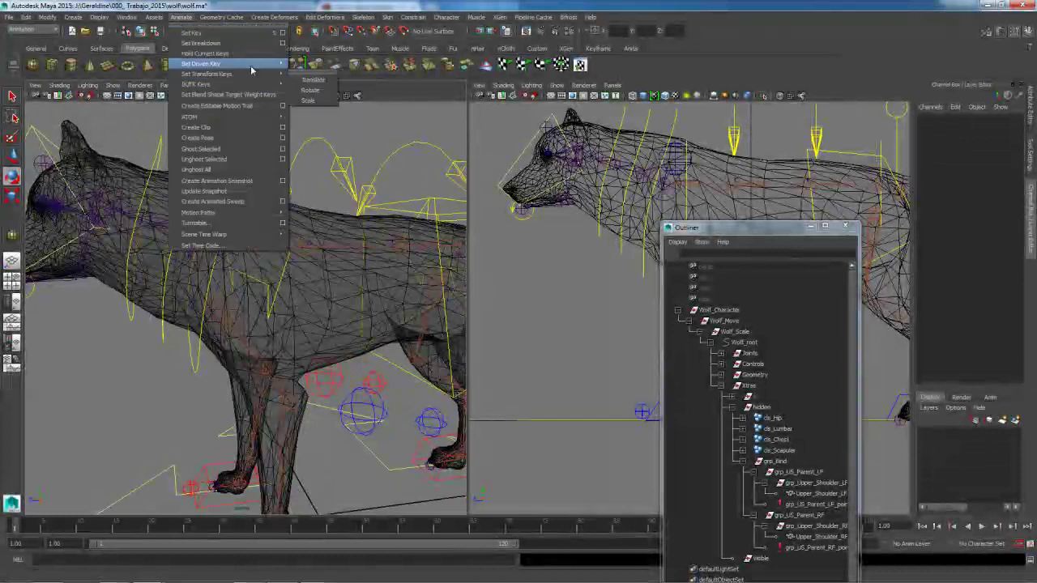
pyautogui.click(302, 71)
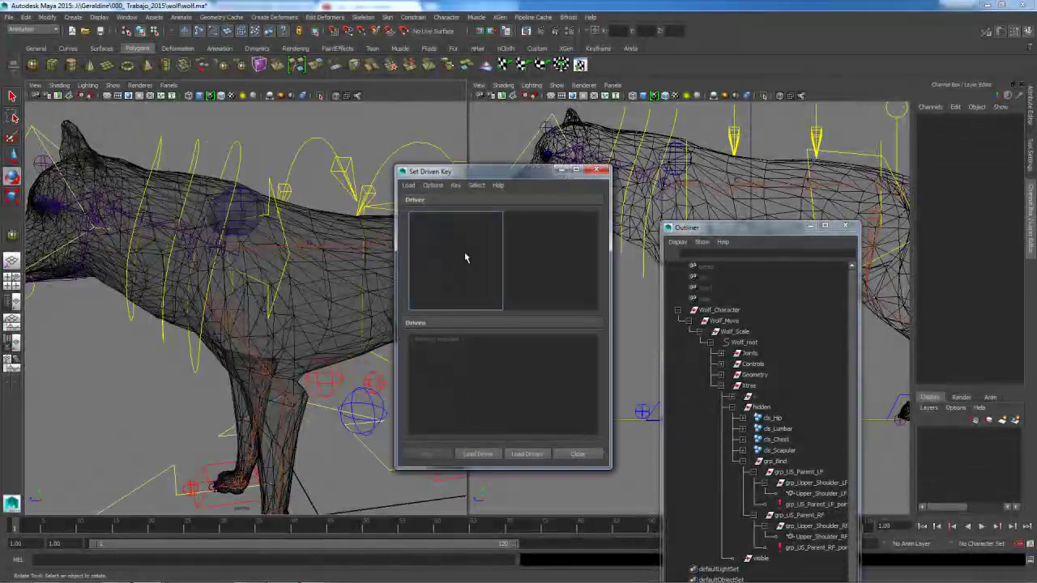
pyautogui.moveTo(502, 175); pyautogui.dragTo(144, 179)
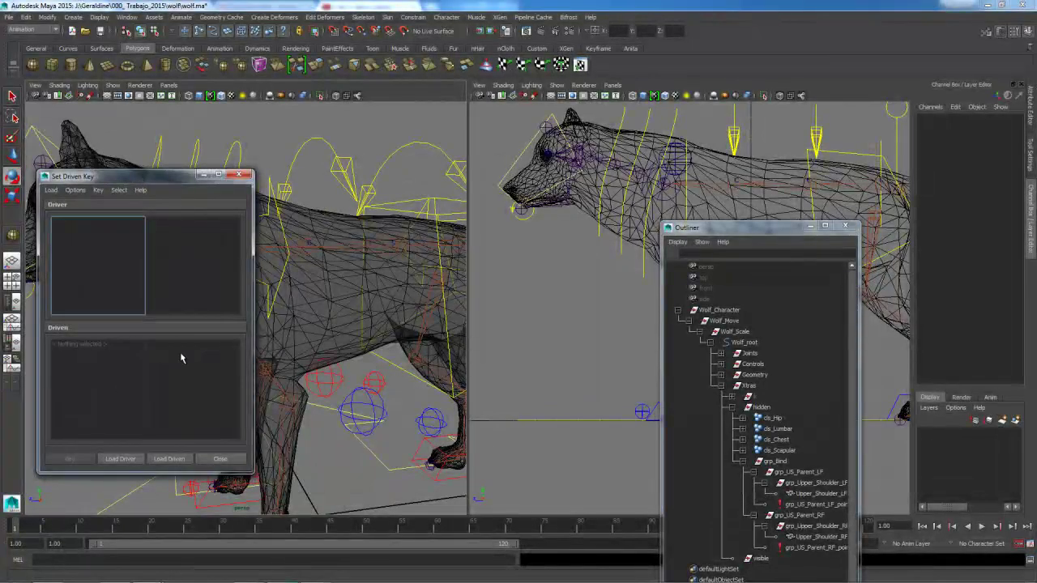
# Add the left shoulder sphere Upper_Shoulder_LF as a skin influence on the wolf_body mesh
pyautogui.keyDown('alt'); pyautogui.moveTo(376, 243); pyautogui.dragTo(368, 269); pyautogui.keyUp('alt')
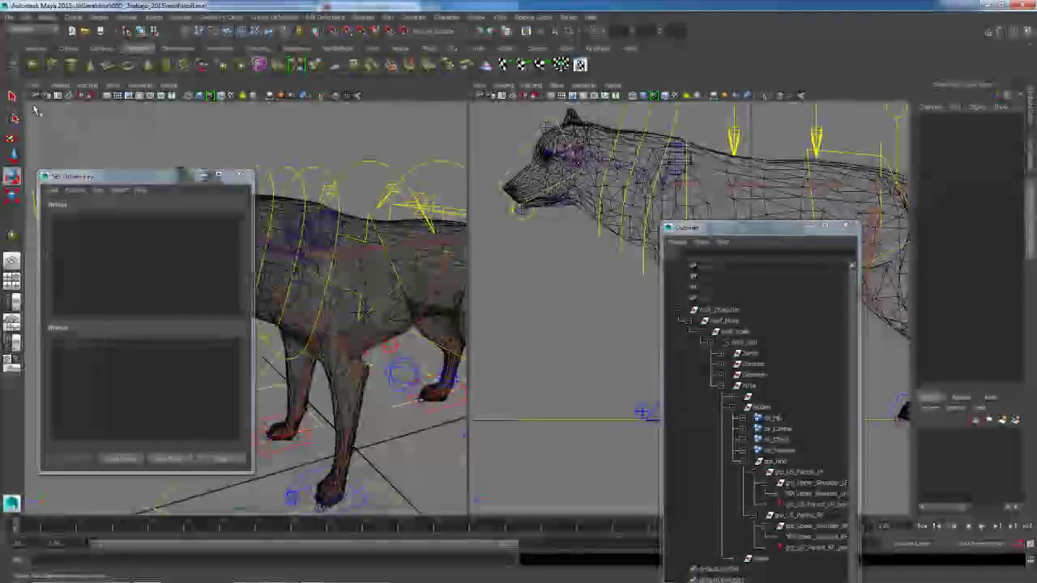
pyautogui.press('q')
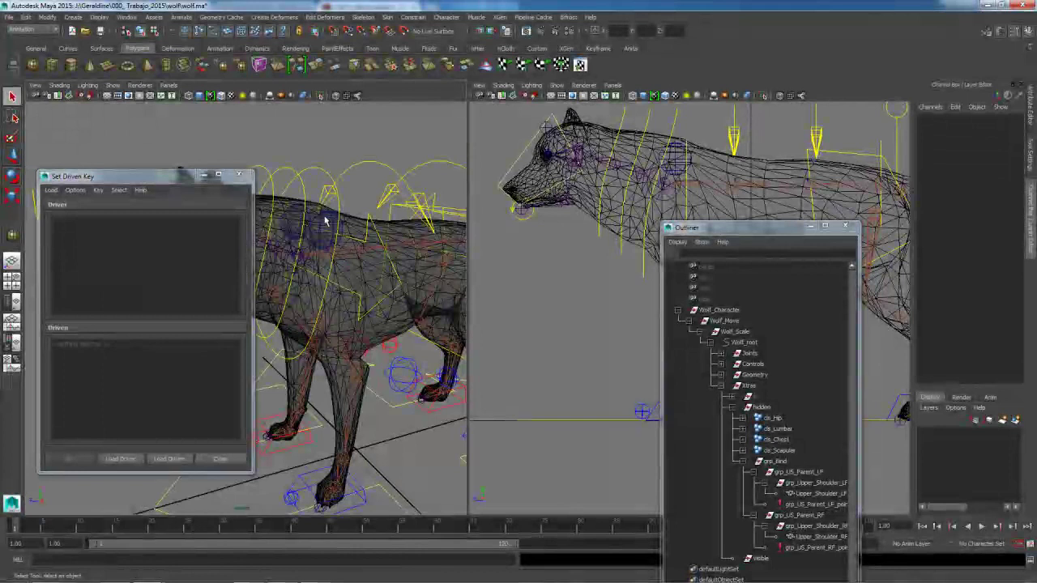
pyautogui.click(325, 220)
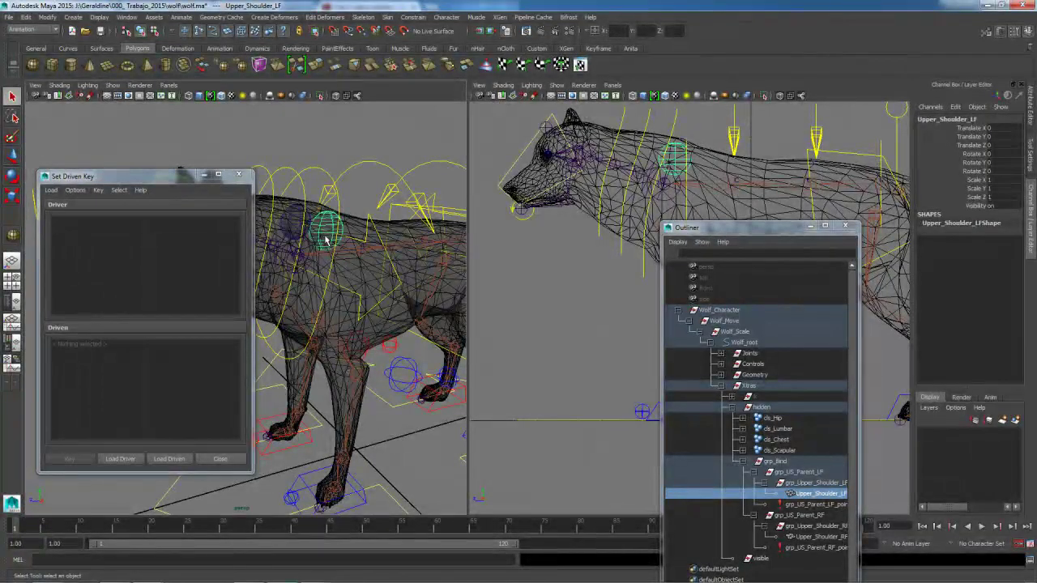
pyautogui.click(722, 376)
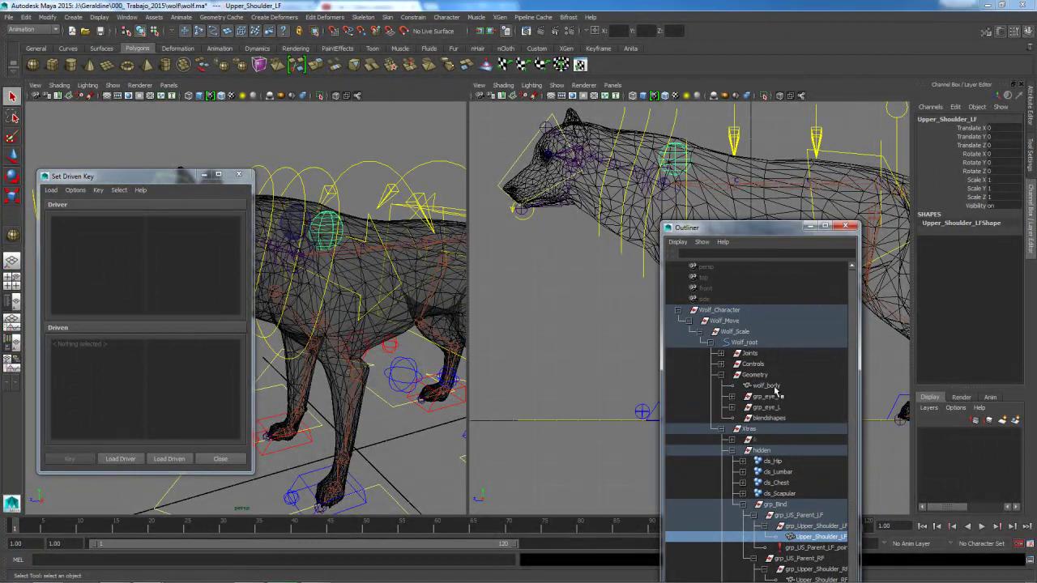
pyautogui.click(767, 386)
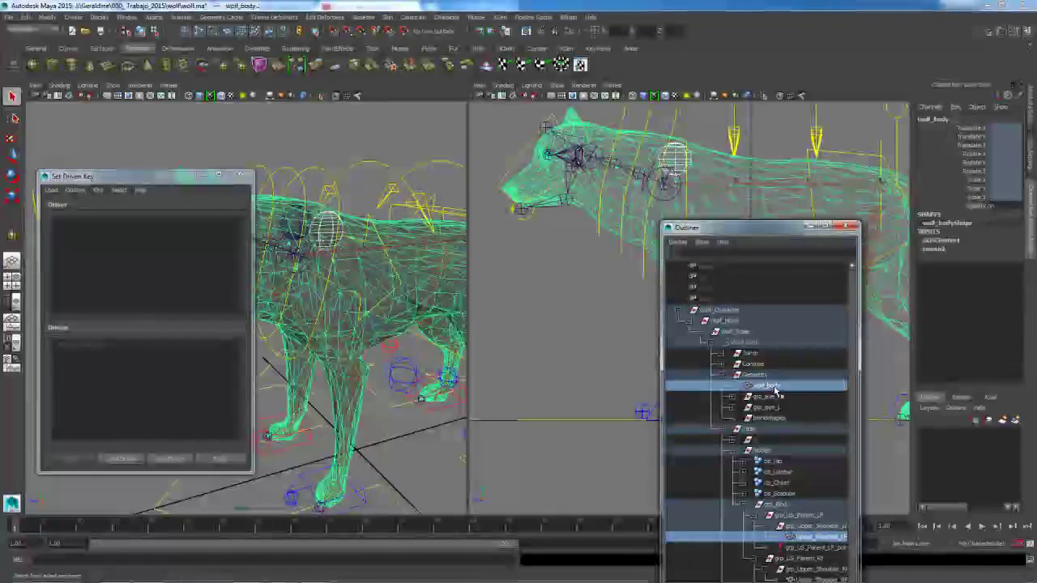
pyautogui.click(388, 17)
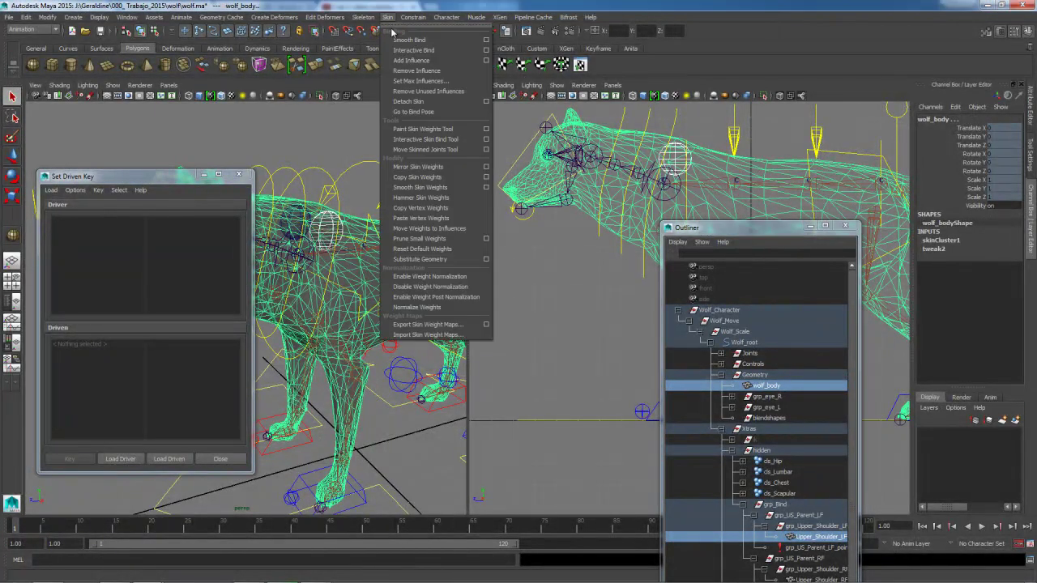
pyautogui.click(431, 62)
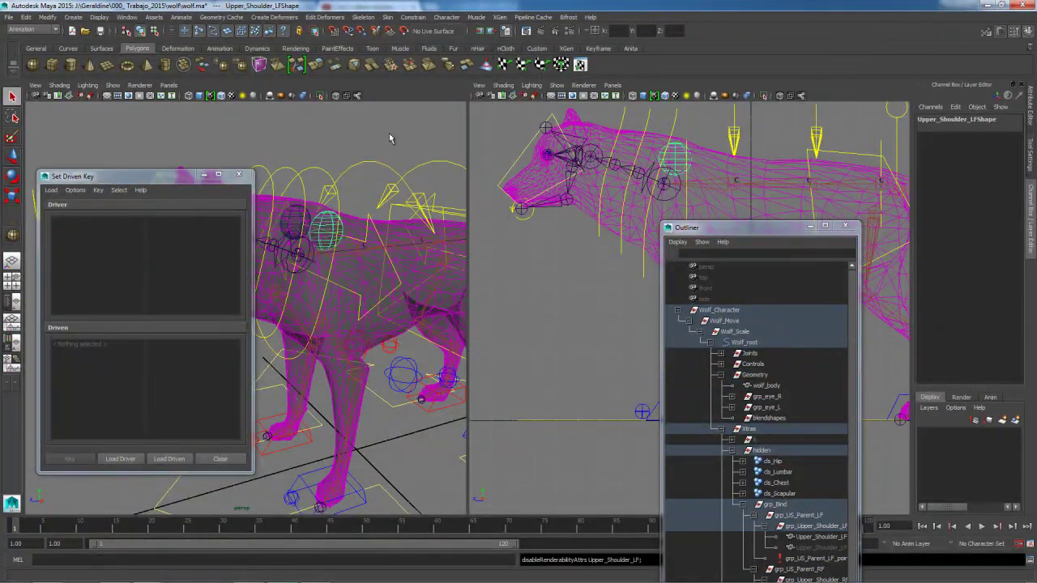
# Test the left sphere's influence on the skin by moving it upward, and undo the move
pyautogui.press('w')
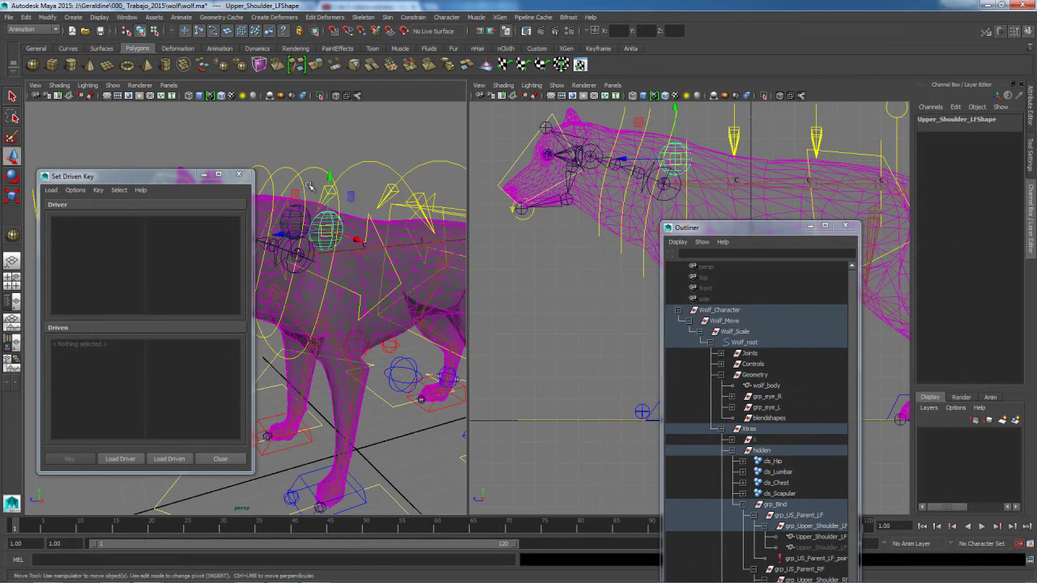
pyautogui.moveTo(334, 174); pyautogui.dragTo(340, 156)
pyautogui.hotkey('ctrl', 'z')
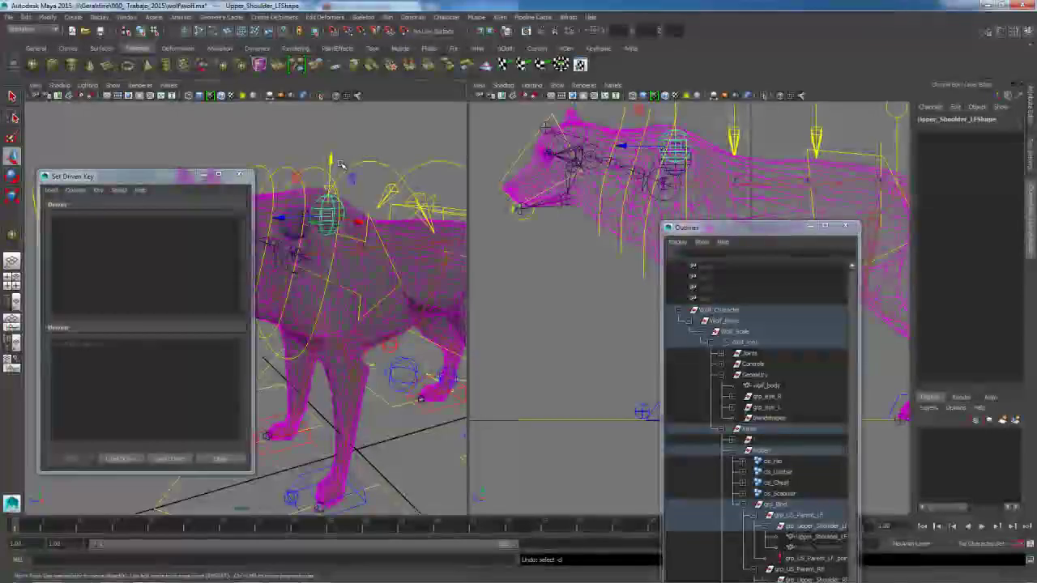
# Add the right shoulder sphere Upper_Shoulder_RF as a skin influence on wolf_body and test it by moving the sphere upward
pyautogui.keyDown('alt'); pyautogui.moveTo(323, 198); pyautogui.dragTo(297, 217); pyautogui.keyUp('alt')
pyautogui.click(293, 219)
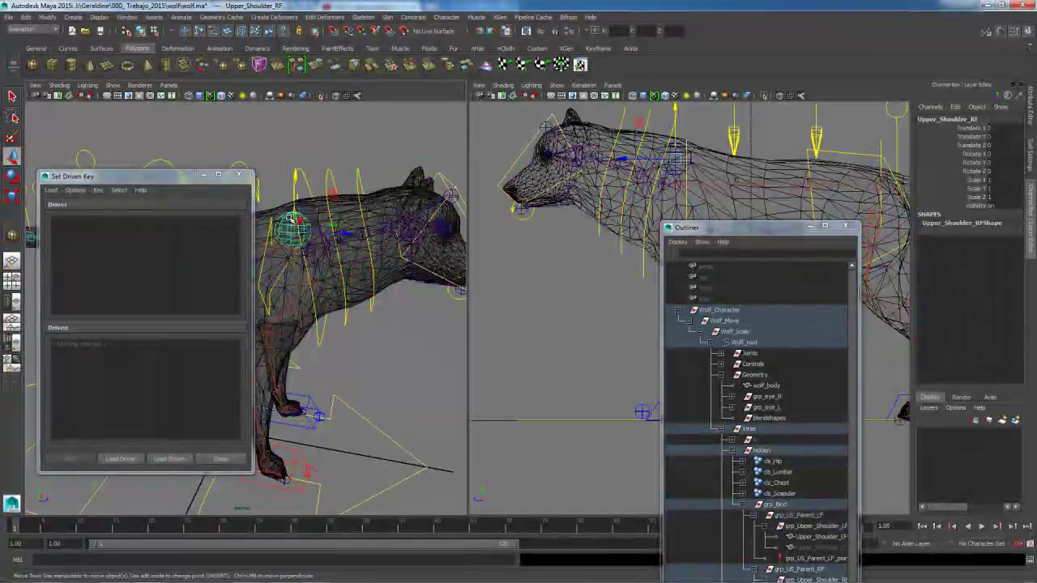
pyautogui.click(766, 386)
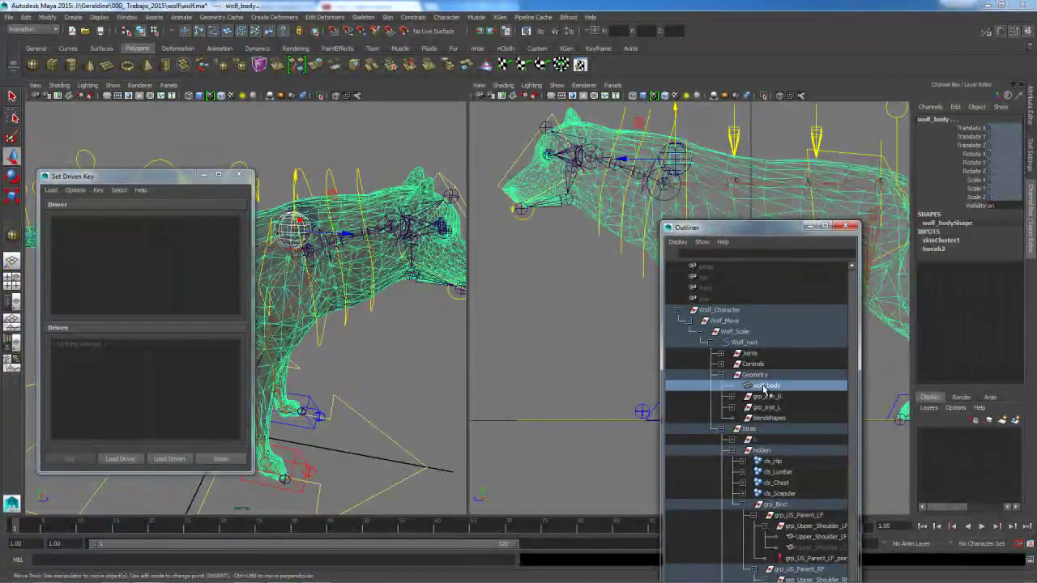
pyautogui.click(395, 17)
pyautogui.click(417, 49)
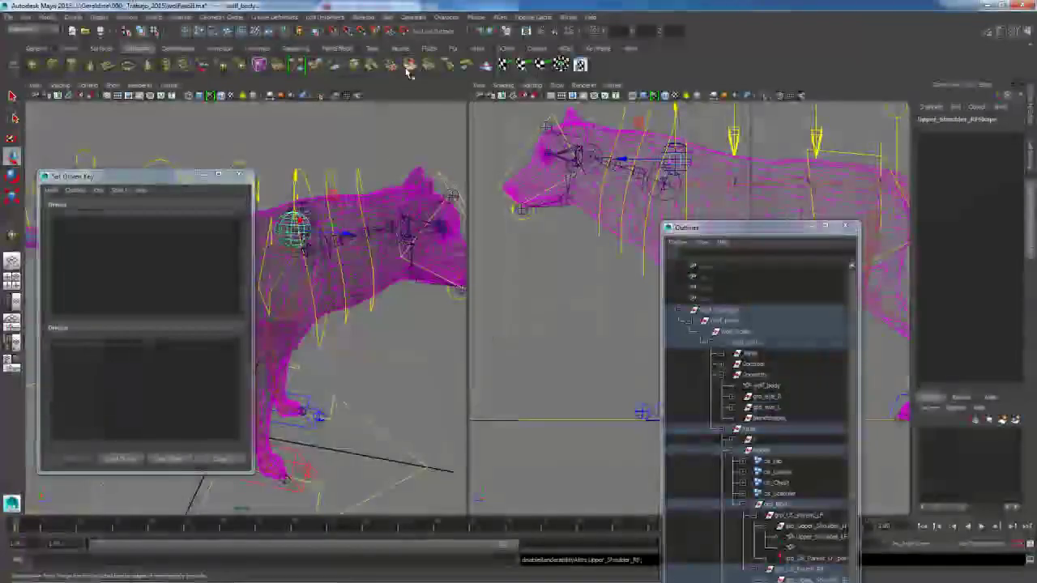
pyautogui.keyDown('alt'); pyautogui.moveTo(362, 356); pyautogui.dragTo(314, 274); pyautogui.keyUp('alt')
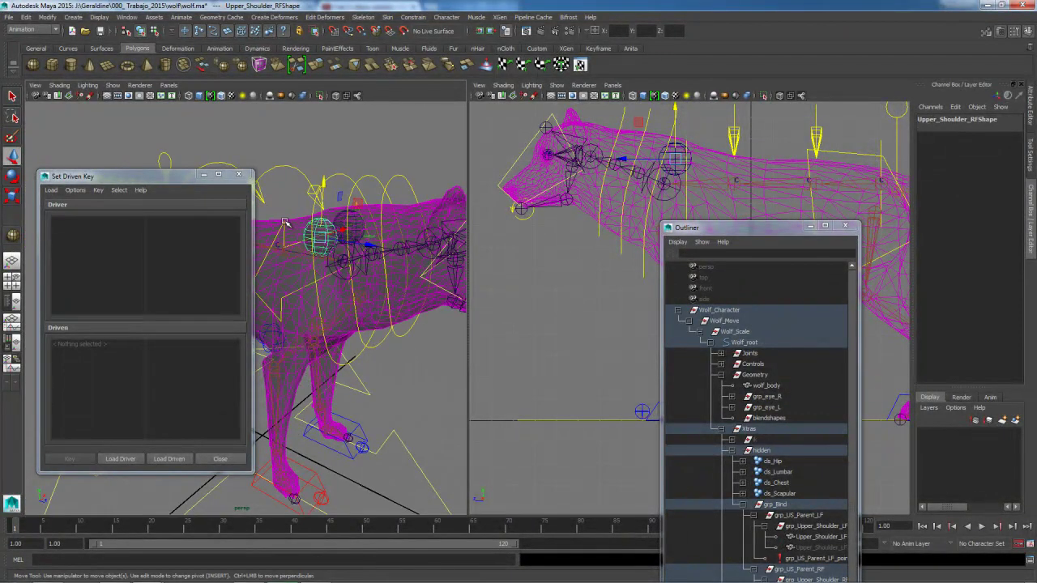
pyautogui.moveTo(322, 180); pyautogui.dragTo(324, 173, button='middle')
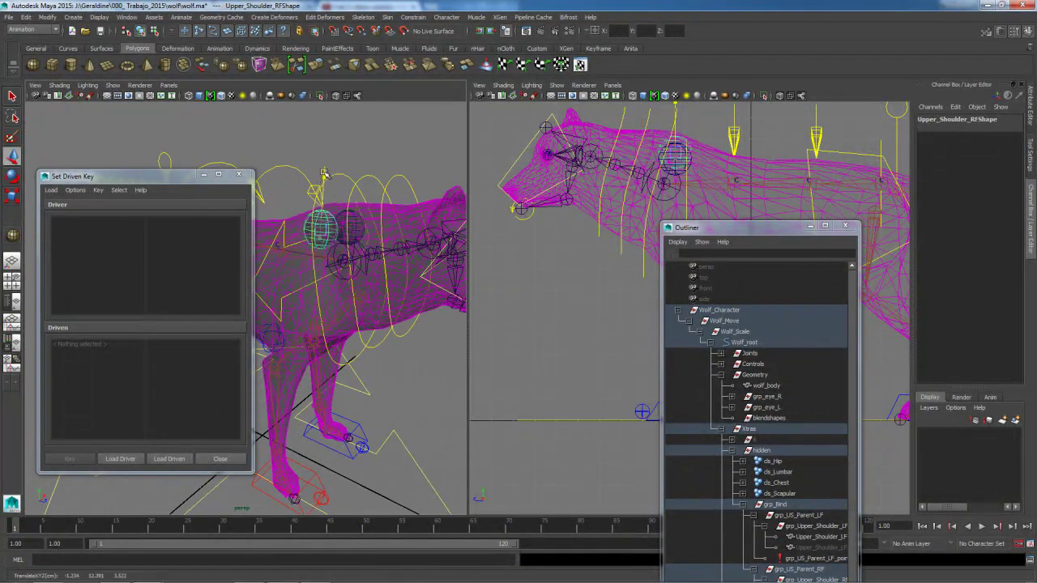
# Minimise the Set Driven Key window, test the new influences by rotating cc_Shoulders about Z, and undo the rotations
pyautogui.click(284, 219)
pyautogui.keyDown('alt'); pyautogui.moveTo(285, 220); pyautogui.dragTo(210, 235); pyautogui.keyUp('alt')
pyautogui.click(238, 175)
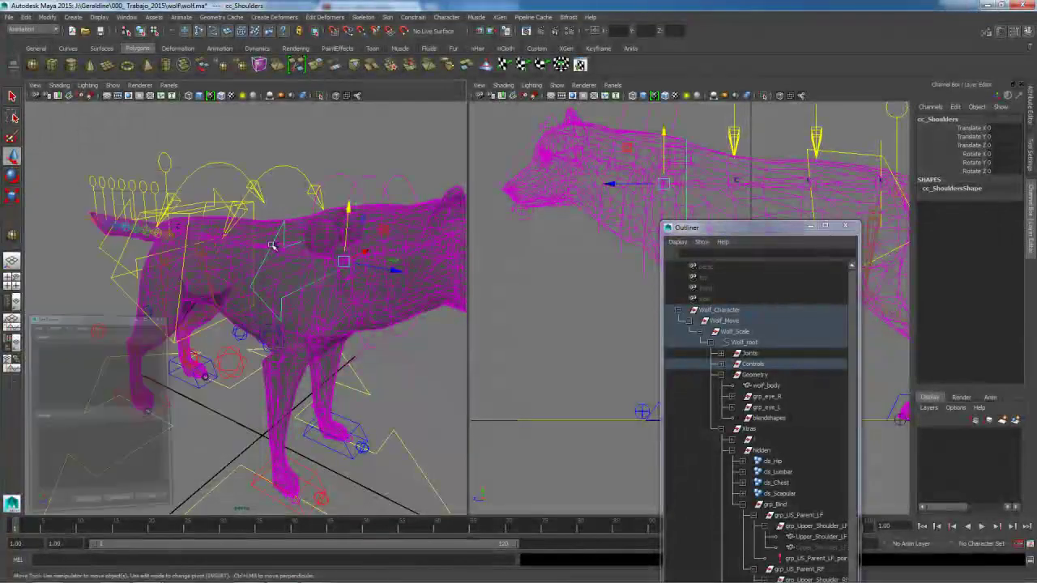
pyautogui.keyDown('alt'); pyautogui.moveTo(239, 308); pyautogui.dragTo(219, 321); pyautogui.keyUp('alt')
pyautogui.press('e')
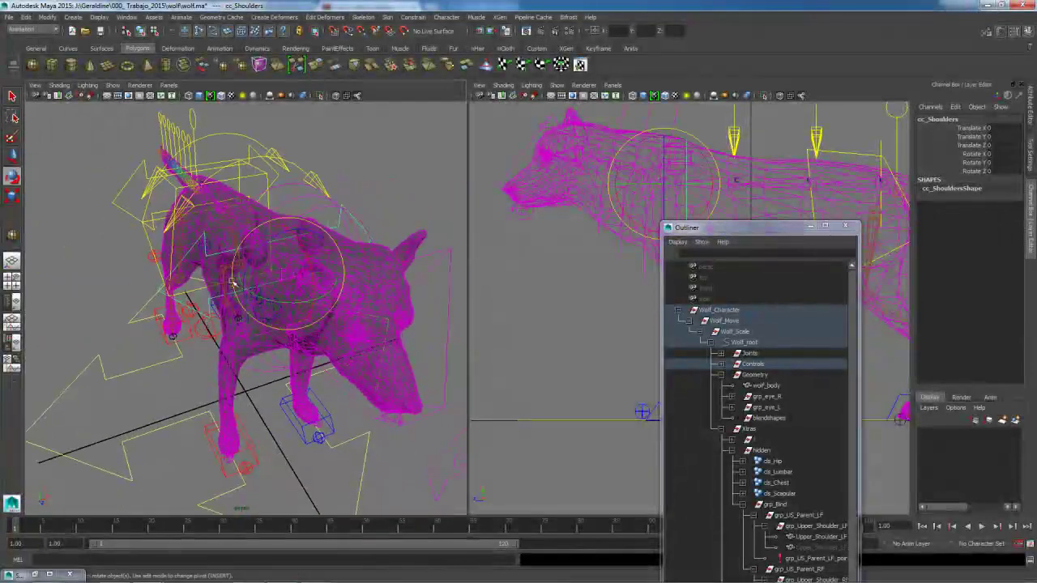
pyautogui.moveTo(254, 254); pyautogui.dragTo(264, 255)
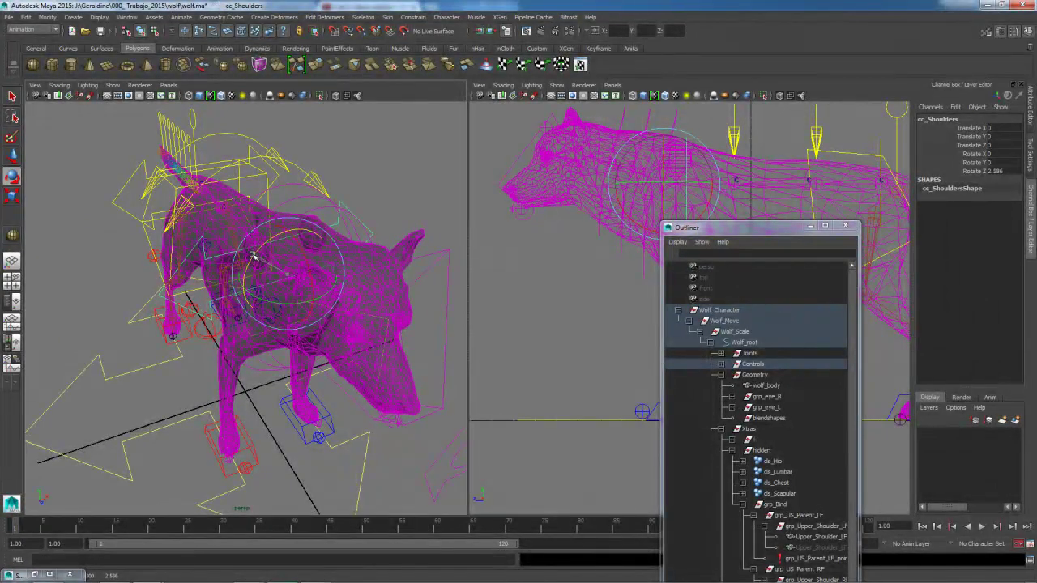
pyautogui.moveTo(267, 268)
pyautogui.mouseDown()
pyautogui.moveTo(268, 280)
pyautogui.moveTo(276, 265)
pyautogui.mouseUp()
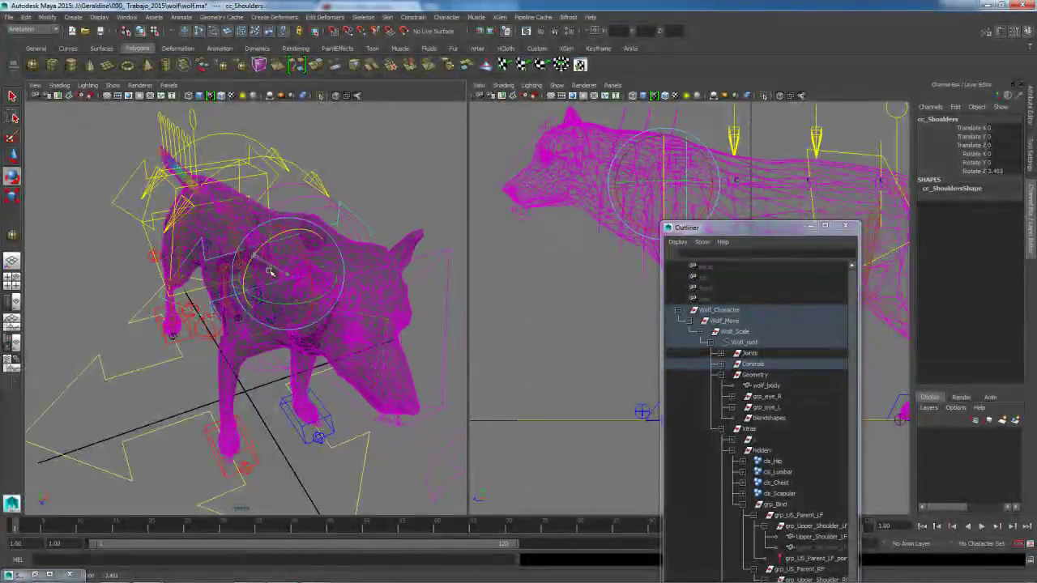
pyautogui.moveTo(269, 270); pyautogui.dragTo(265, 271)
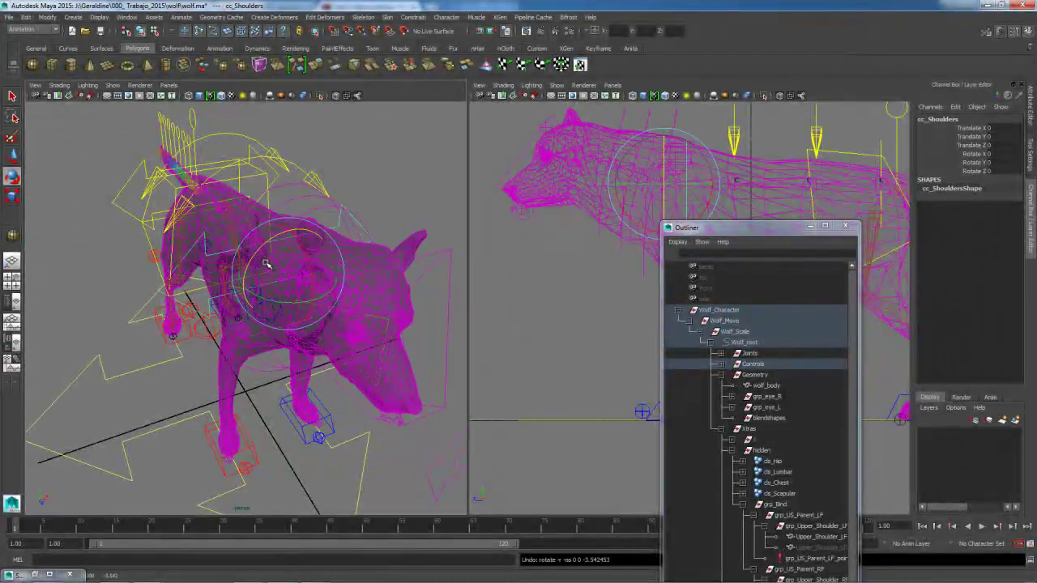
pyautogui.hotkey('ctrl', 'z')
pyautogui.hotkey('ctrl', 'z')
# Test the shoulder skin deformation by moving the cc_Shoulders control freely in the perspective view, and undo the move
pyautogui.click(359, 202)
pyautogui.keyDown('alt'); pyautogui.moveTo(359, 202); pyautogui.dragTo(438, 183); pyautogui.keyUp('alt')
pyautogui.keyDown('alt'); pyautogui.moveTo(292, 387); pyautogui.dragTo(121, 372); pyautogui.keyUp('alt')
pyautogui.moveTo(768, 235); pyautogui.dragTo(736, 166)
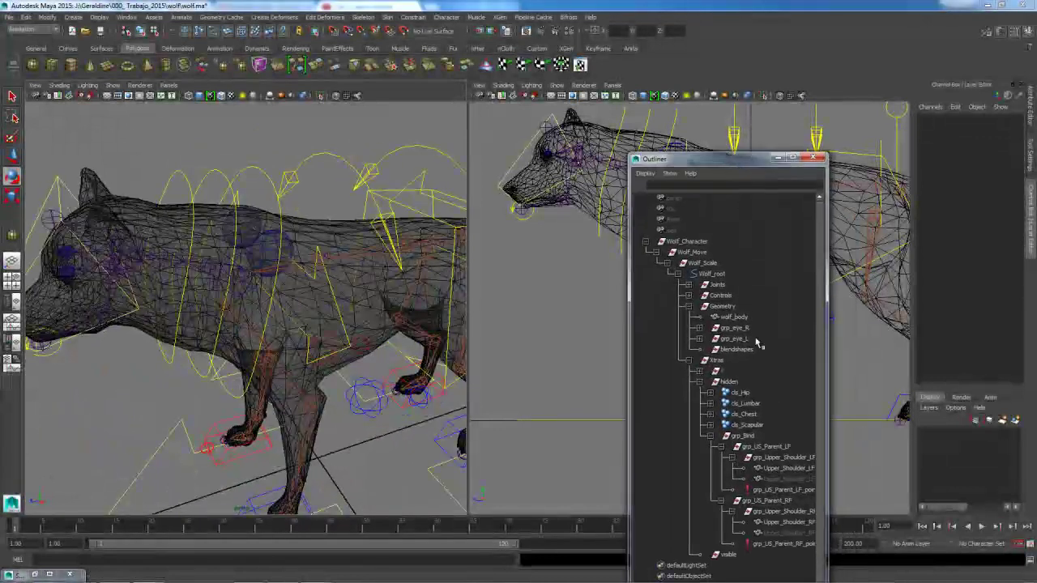
pyautogui.click(766, 446)
pyautogui.keyDown('alt'); pyautogui.moveTo(267, 361); pyautogui.dragTo(288, 301); pyautogui.keyUp('alt')
pyautogui.click(322, 293)
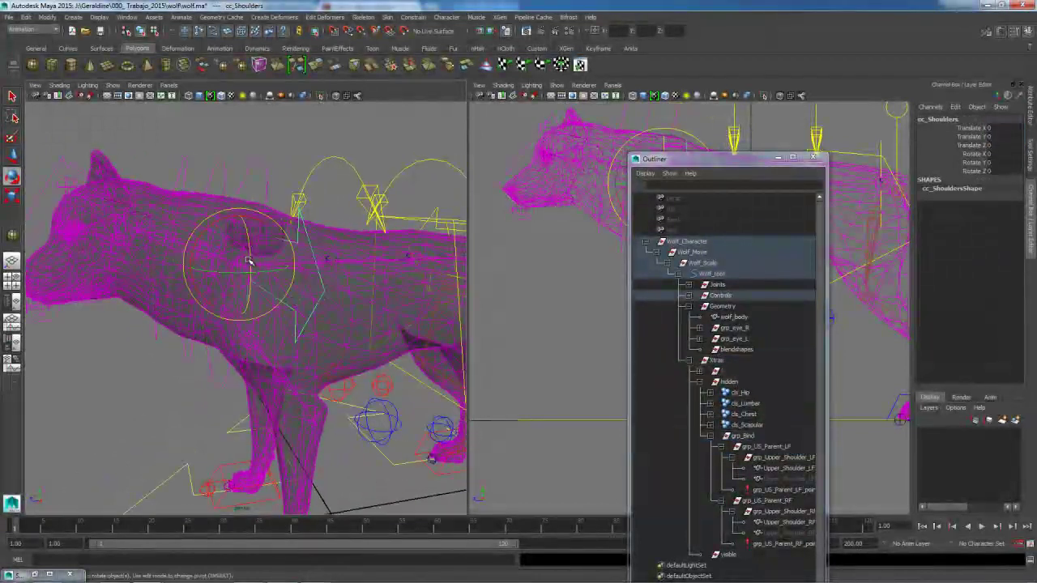
pyautogui.press('w')
pyautogui.moveTo(248, 261); pyautogui.dragTo(219, 243)
pyautogui.hotkey('ctrl', 'z')
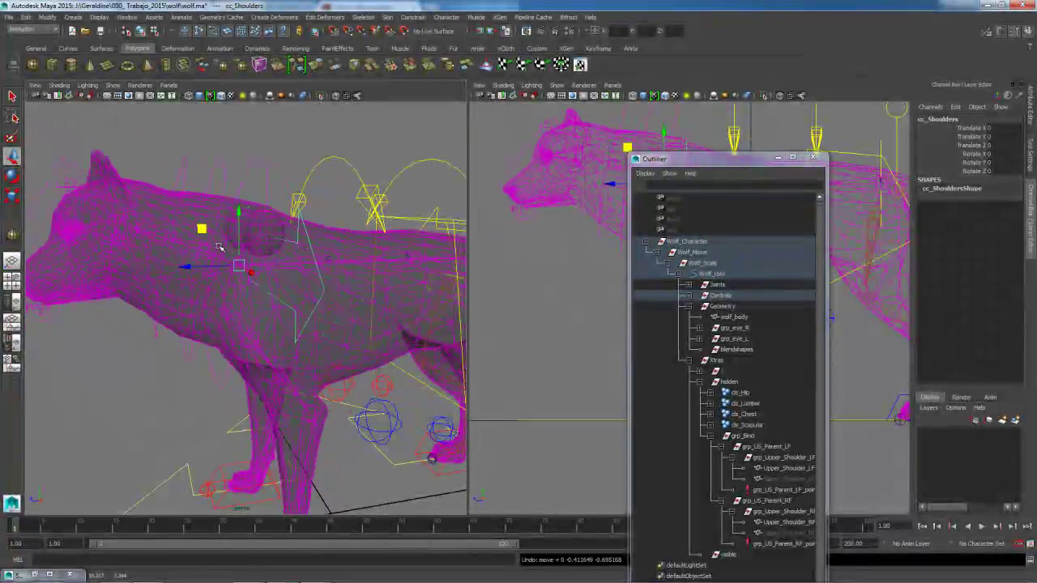
# Try moving the left sphere's group grp_Upper_Shoulder_LF in the YZ plane to check its influence, and undo the move
pyautogui.click(783, 458)
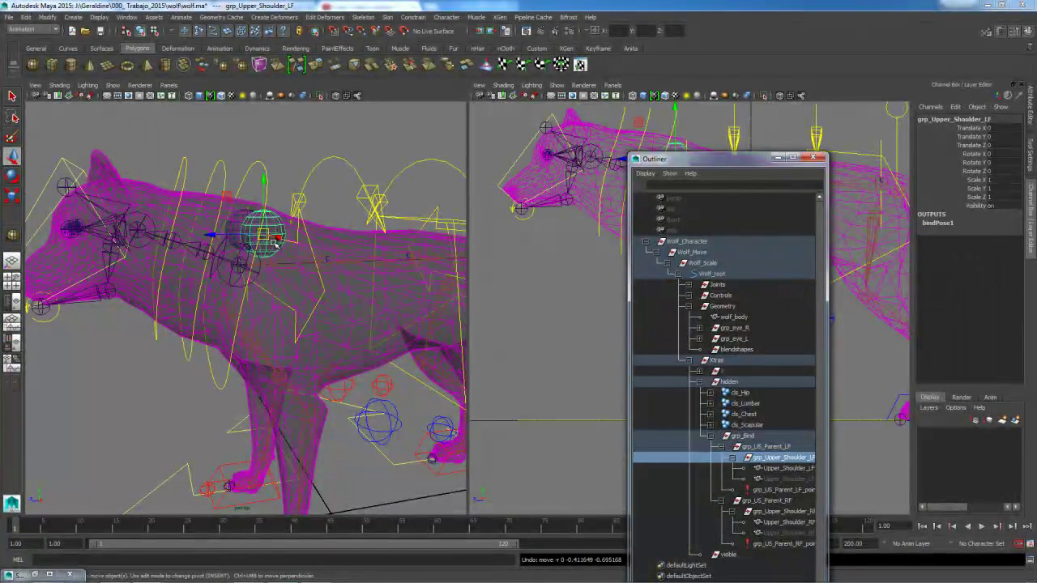
pyautogui.moveTo(229, 201); pyautogui.dragTo(239, 203)
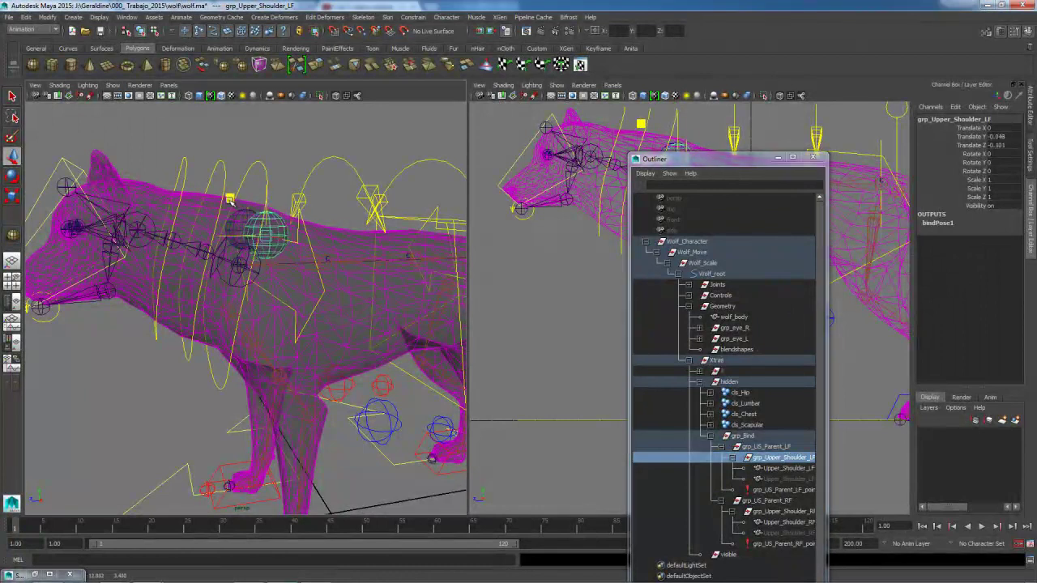
pyautogui.hotkey('ctrl', 'z')
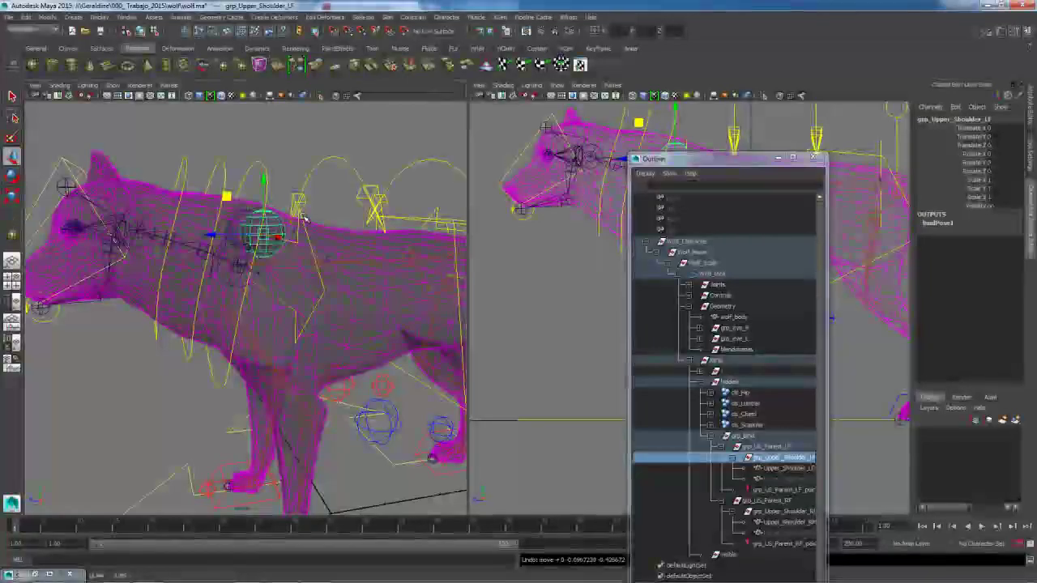
# Rotate the cc_Shoulders control about Z to check the shoulder deformation, and undo the rotation
pyautogui.click(266, 281)
pyautogui.moveTo(266, 278)
pyautogui.keyDown('alt'); pyautogui.mouseDown()
pyautogui.moveTo(286, 287)
pyautogui.moveTo(261, 254)
pyautogui.moveTo(263, 263)
pyautogui.mouseUp(); pyautogui.keyUp('alt')
pyautogui.press('e')
pyautogui.hotkey('ctrl', 'z')
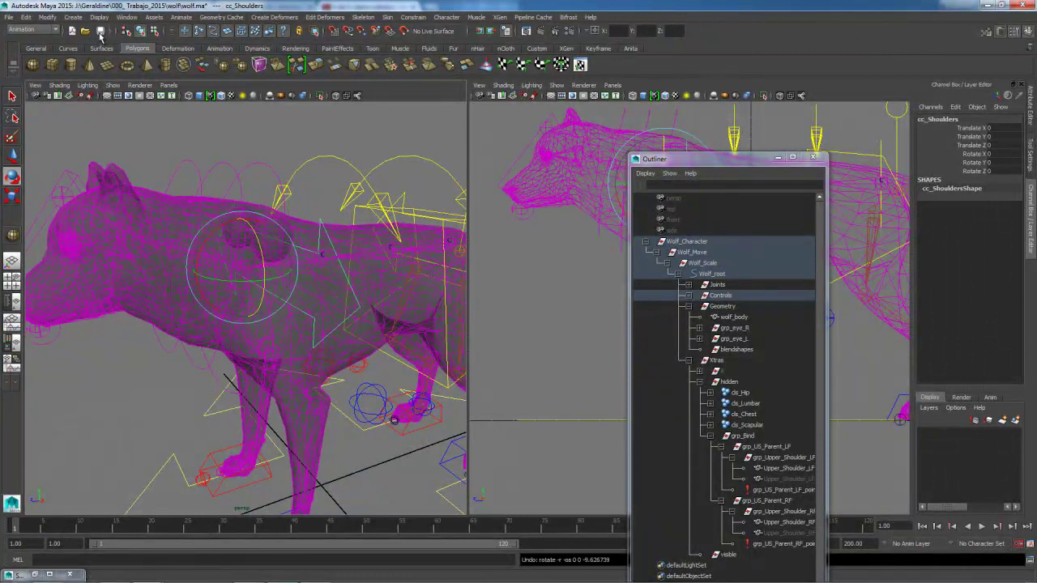
# Set the display type in wolf_bodyShape's drawing overrides to Normal
pyautogui.keyDown('alt'); pyautogui.moveTo(275, 357); pyautogui.dragTo(263, 307); pyautogui.keyUp('alt')
pyautogui.click(249, 128)
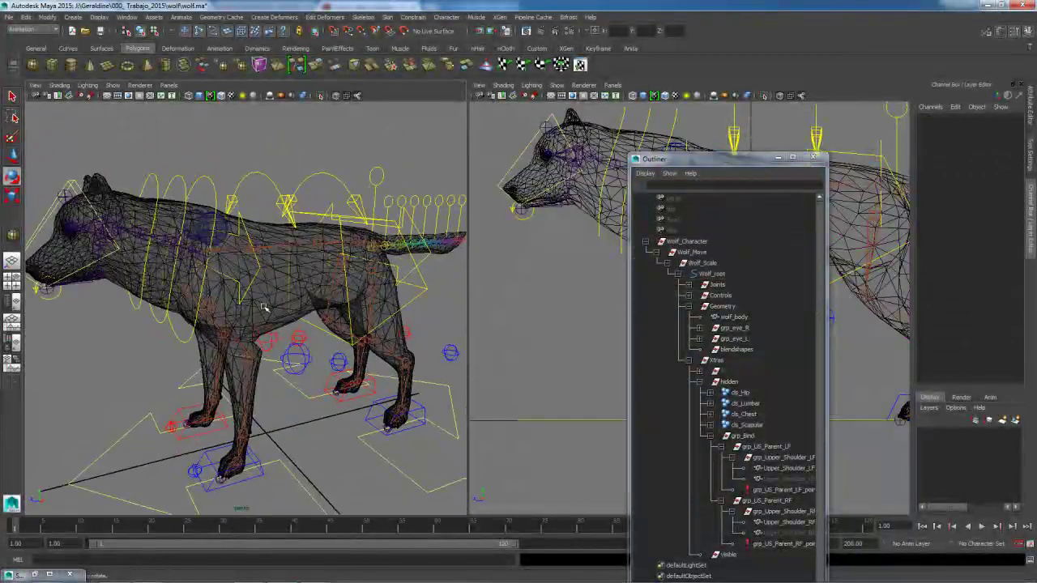
pyautogui.click(730, 316)
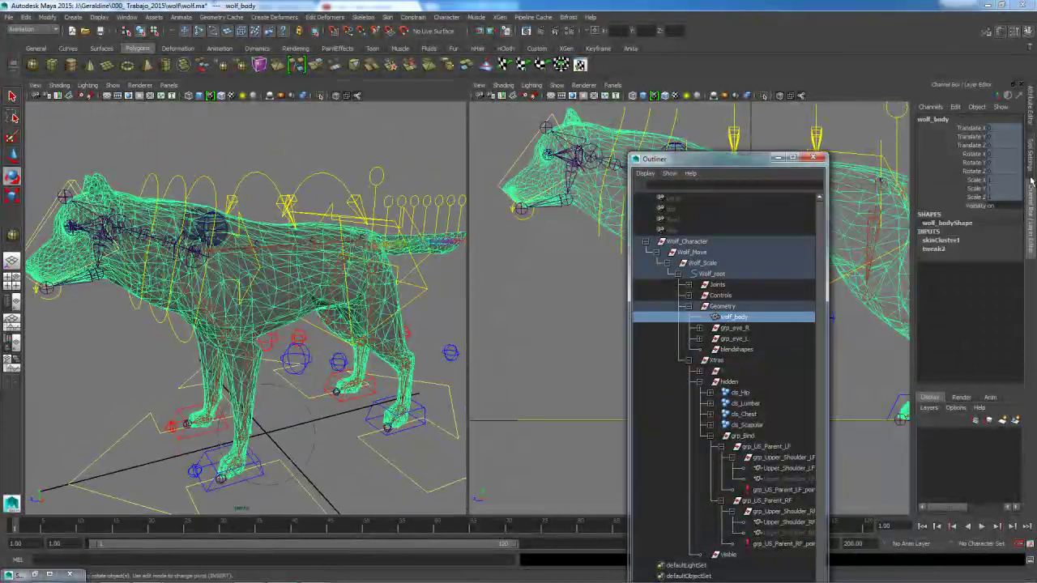
pyautogui.click(1030, 122)
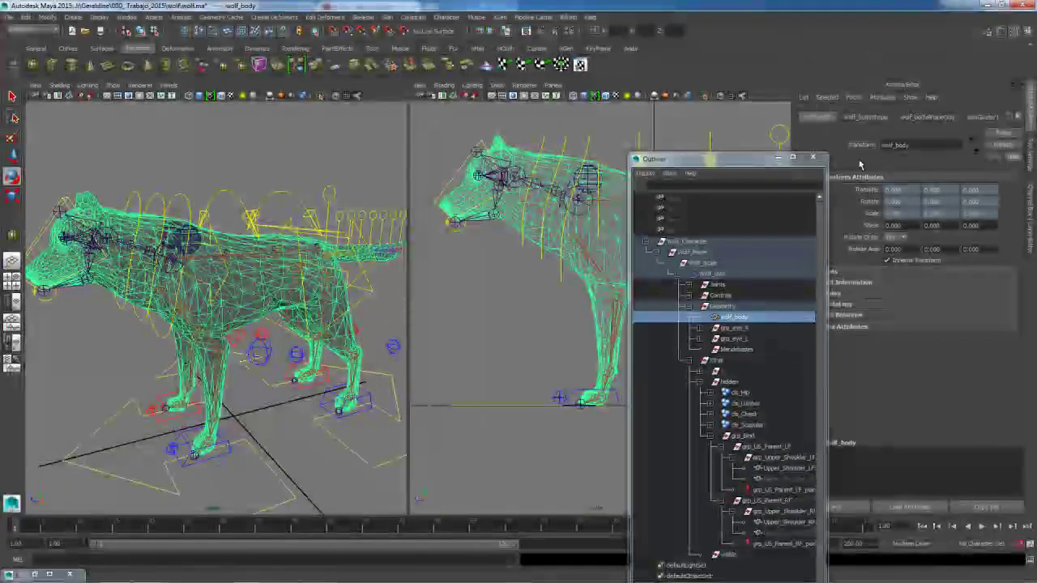
pyautogui.click(867, 117)
pyautogui.click(854, 254)
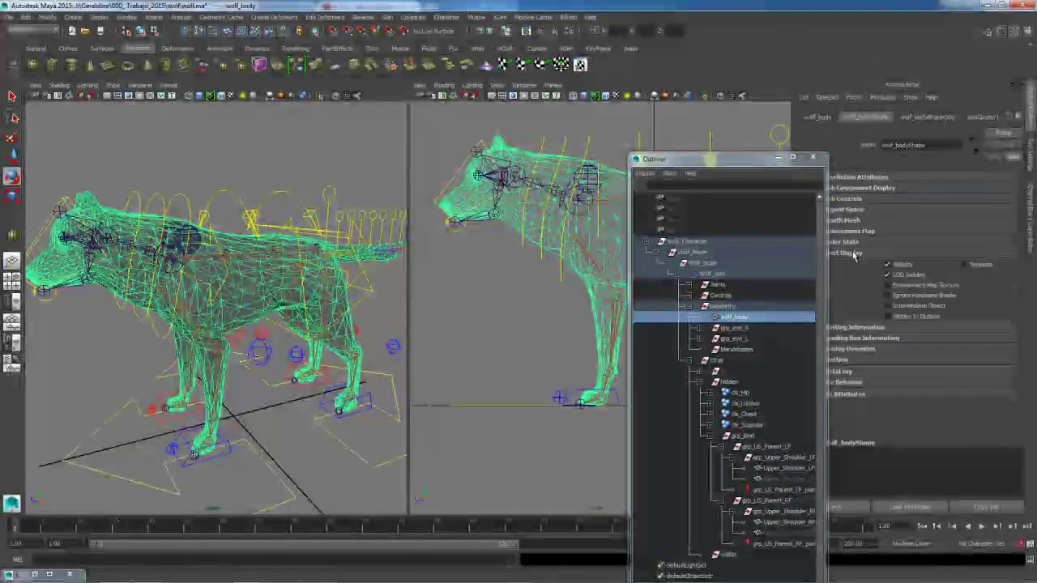
pyautogui.moveTo(744, 159); pyautogui.dragTo(643, 160)
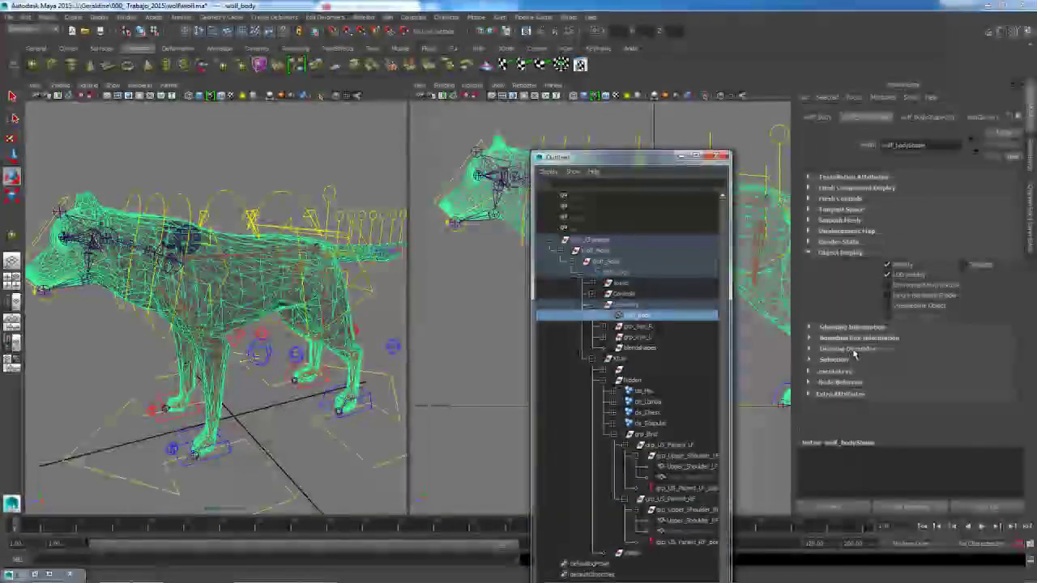
pyautogui.click(853, 351)
pyautogui.click(913, 372)
pyautogui.click(907, 381)
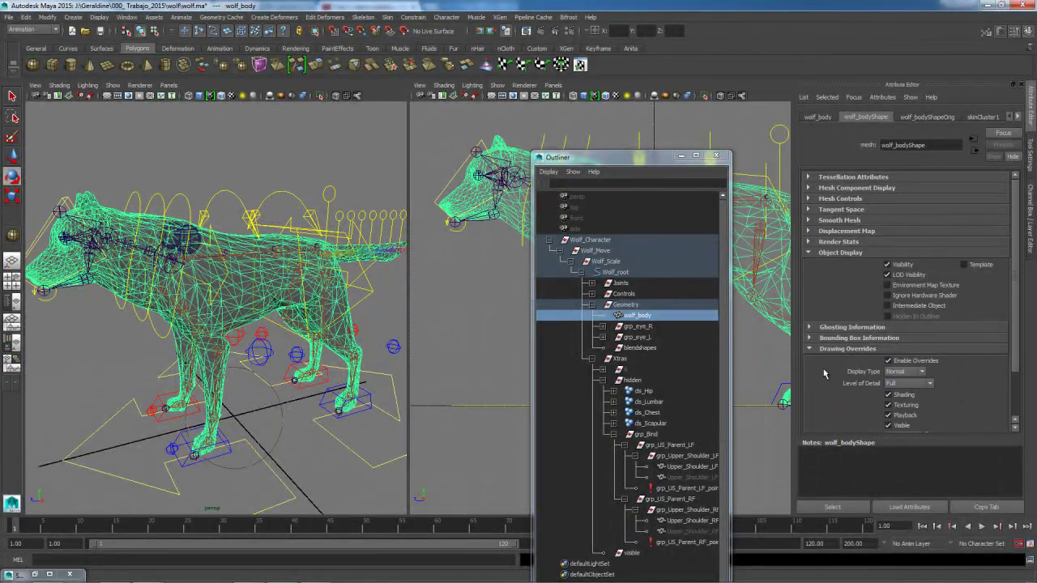
# Save the scene, and minimise the Outliner to inspect the deselected wolf body from several angles
pyautogui.click(100, 31)
pyautogui.click(251, 134)
pyautogui.click(227, 251)
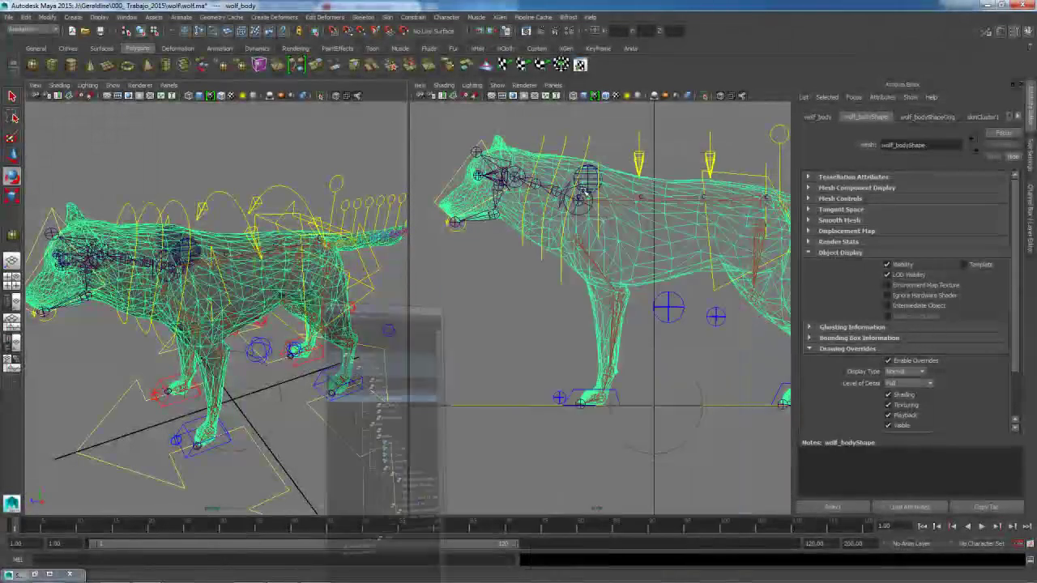
pyautogui.keyDown('alt'); pyautogui.moveTo(268, 272); pyautogui.dragTo(199, 268); pyautogui.keyUp('alt')
pyautogui.click(254, 154)
pyautogui.keyDown('alt'); pyautogui.moveTo(190, 304); pyautogui.dragTo(232, 356); pyautogui.keyUp('alt')
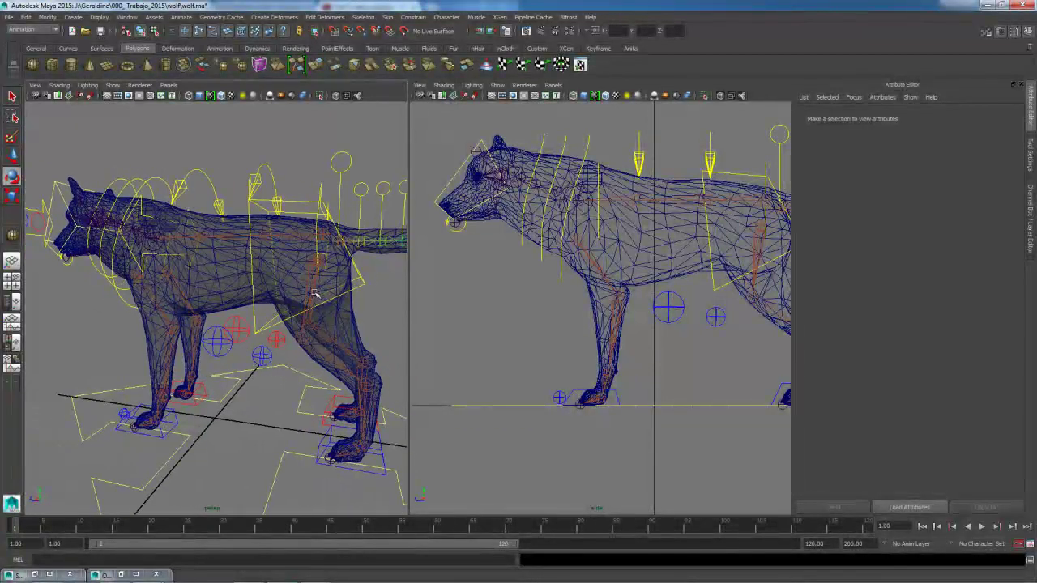
pyautogui.keyDown('alt'); pyautogui.moveTo(345, 302); pyautogui.dragTo(348, 352); pyautogui.keyUp('alt')
pyautogui.keyDown('alt'); pyautogui.moveTo(278, 151); pyautogui.dragTo(265, 271); pyautogui.keyUp('alt')
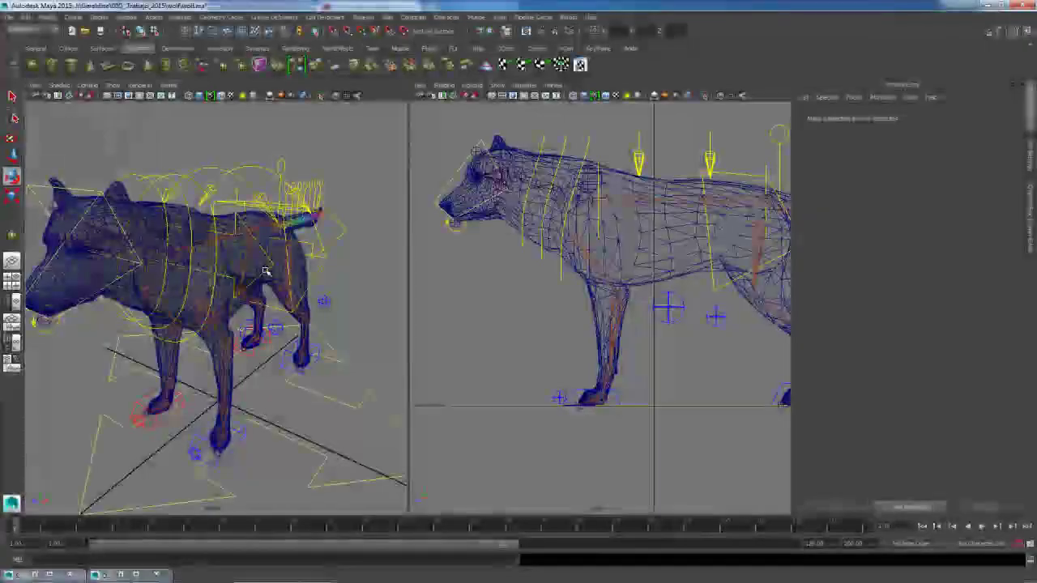